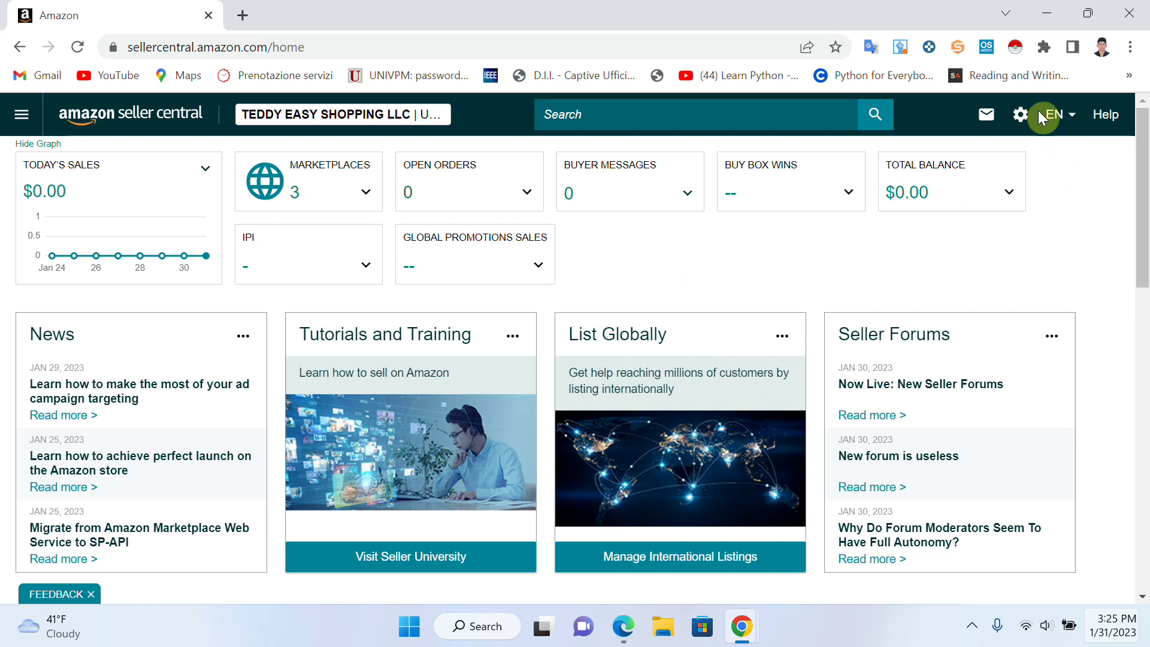
# Go to User Permissions from the settings gear and scroll down to Current Users and Add a New User
pyautogui.click(1023, 116)
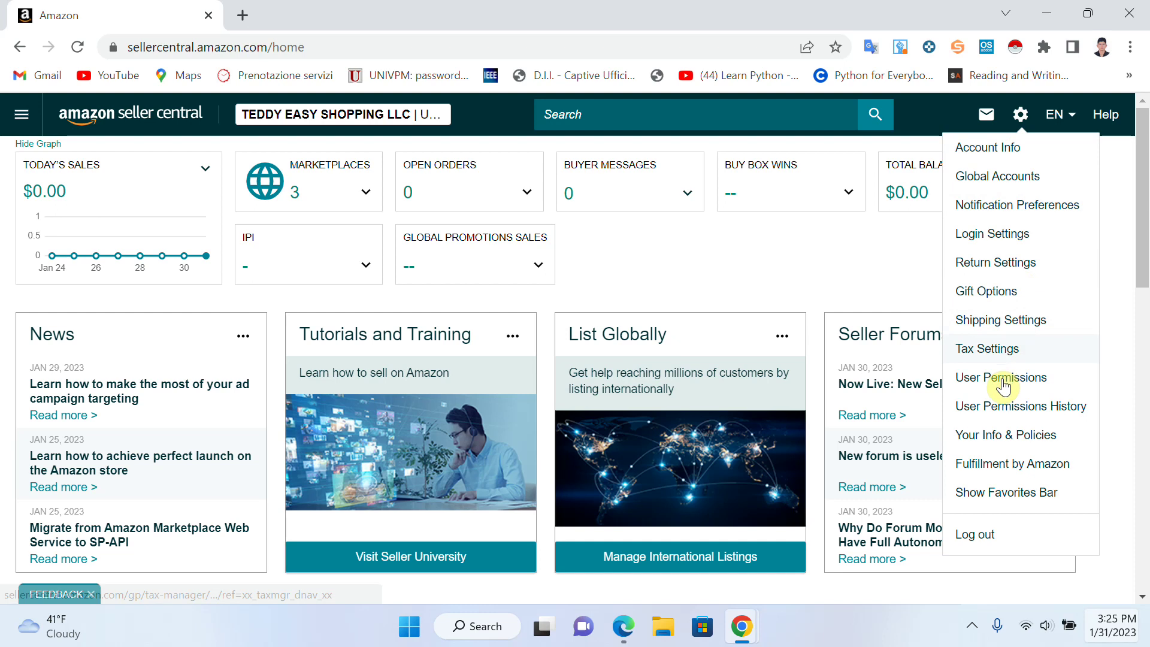
pyautogui.click(1073, 376)
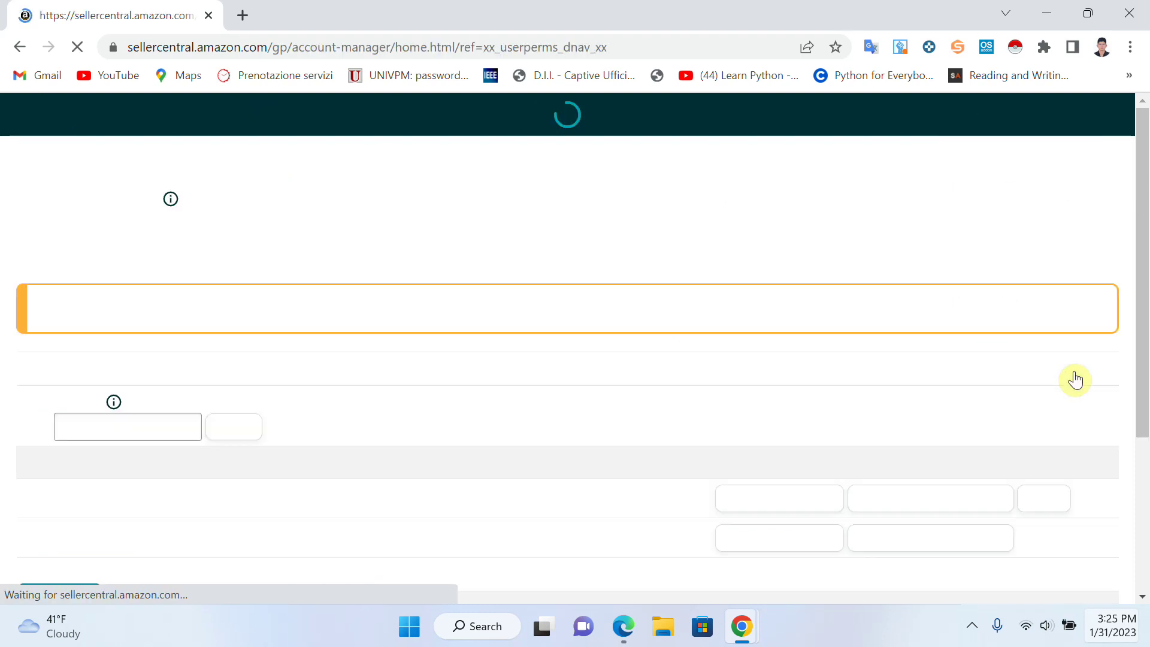
pyautogui.scroll(-2, 624, 422)
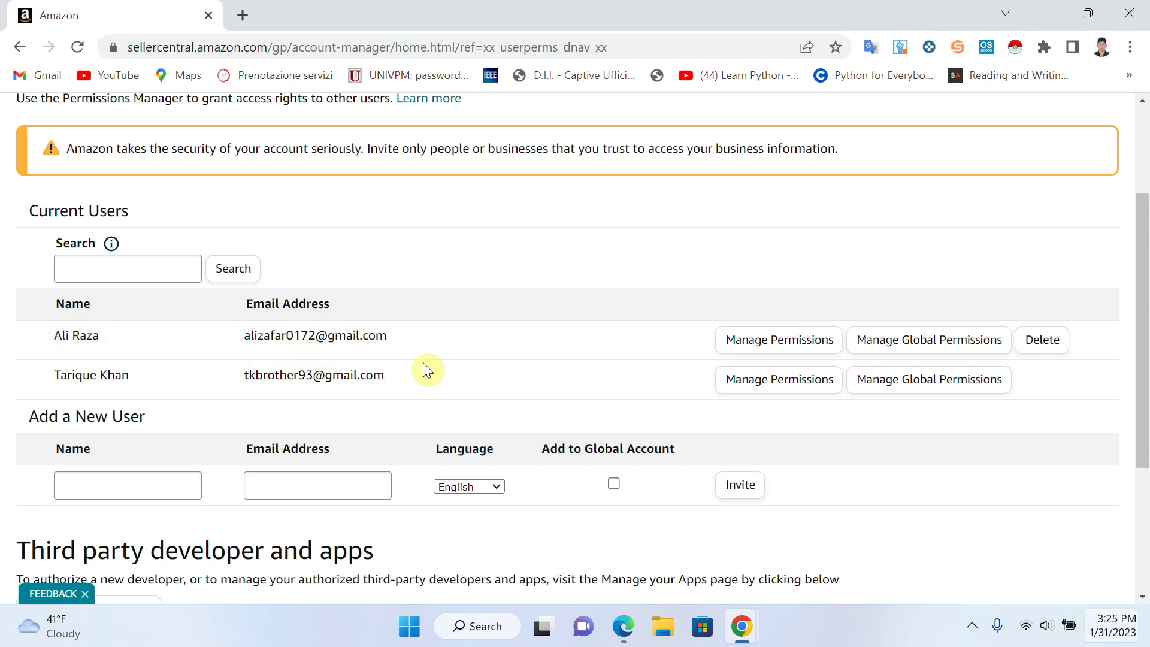
pyautogui.scroll(-3, 423, 362)
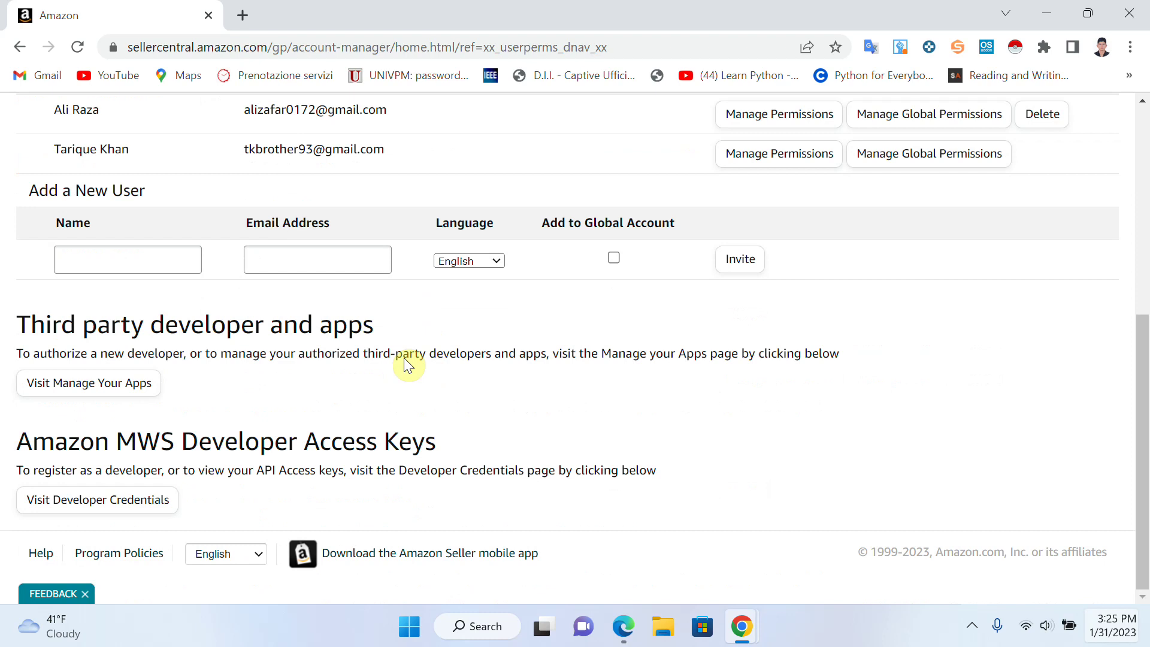
# Enter the new user's name and e-mail address, keeping English as the invitation language
pyautogui.click(99, 255)
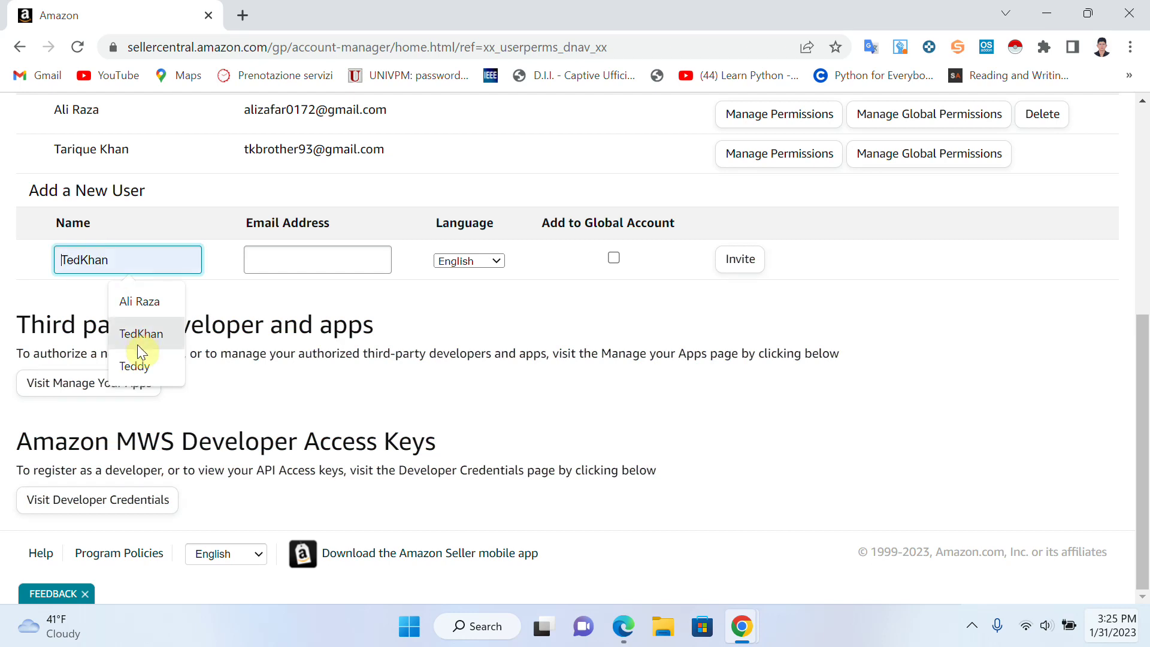
pyautogui.click(135, 359)
pyautogui.click(282, 260)
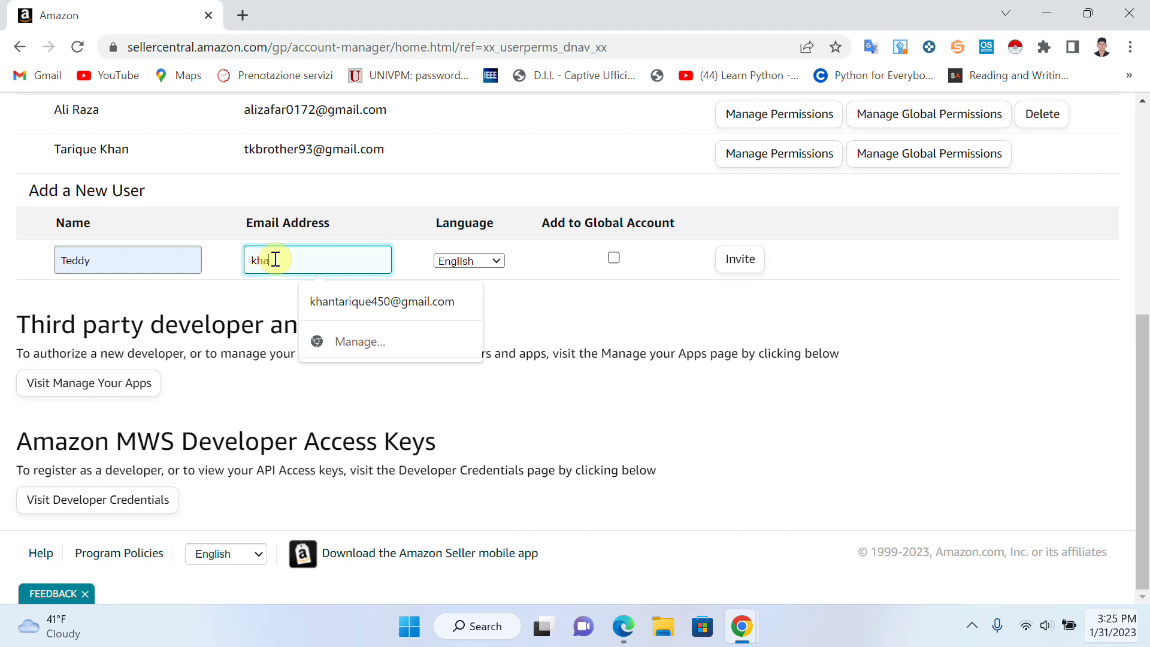
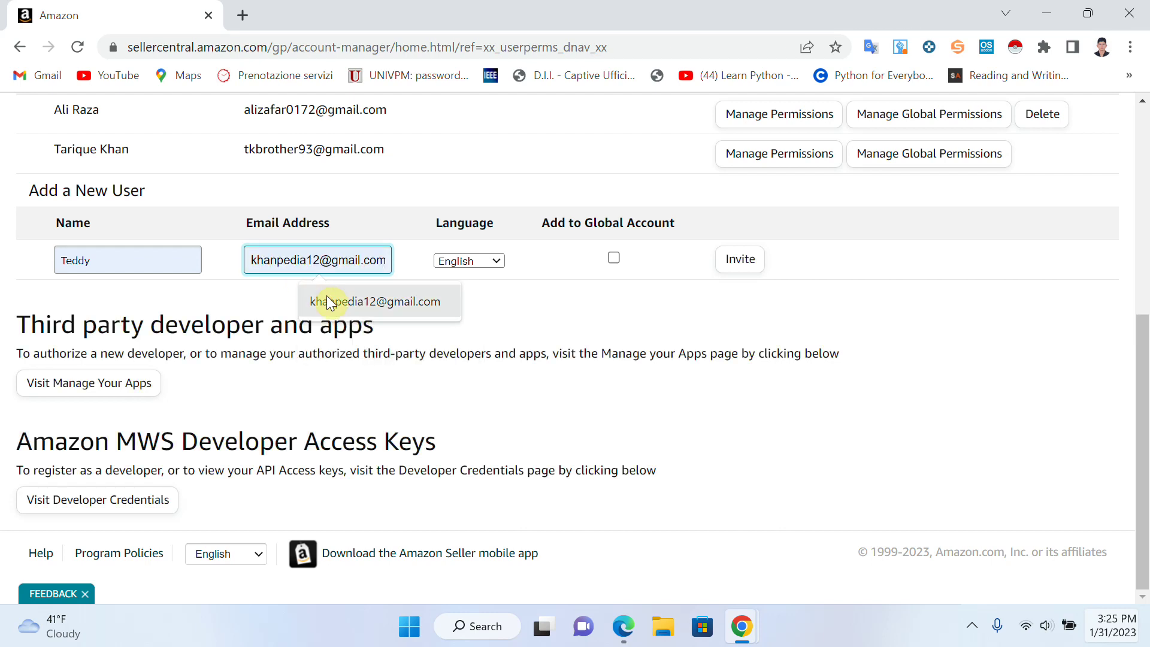
pyautogui.click(330, 302)
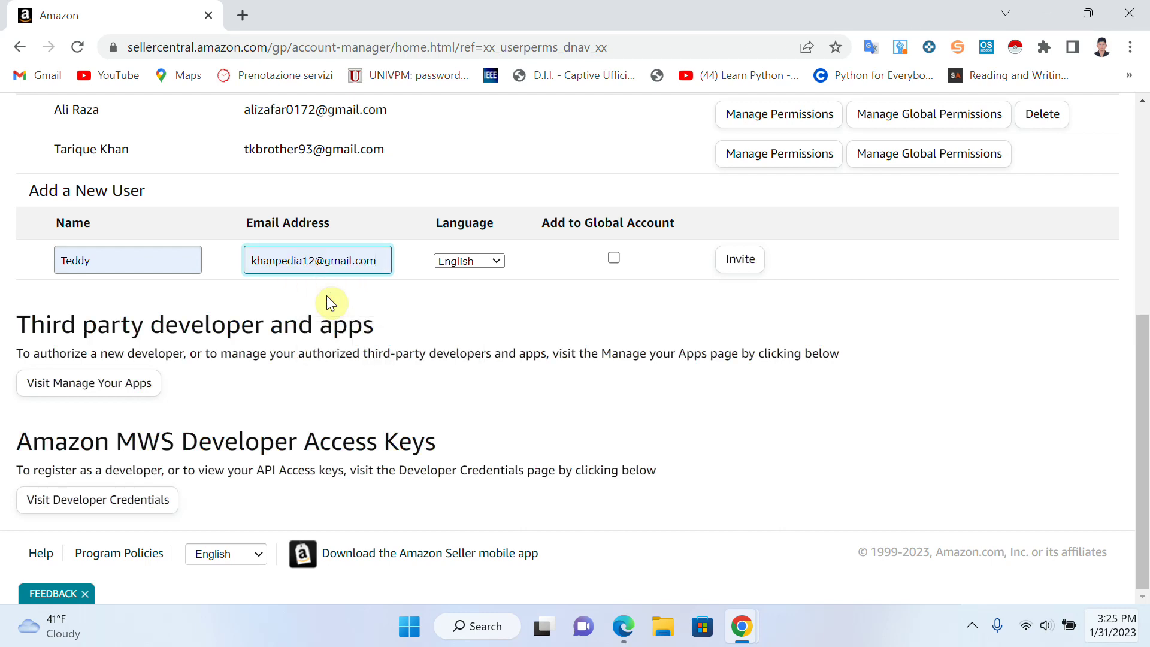
pyautogui.click(491, 268)
pyautogui.click(493, 269)
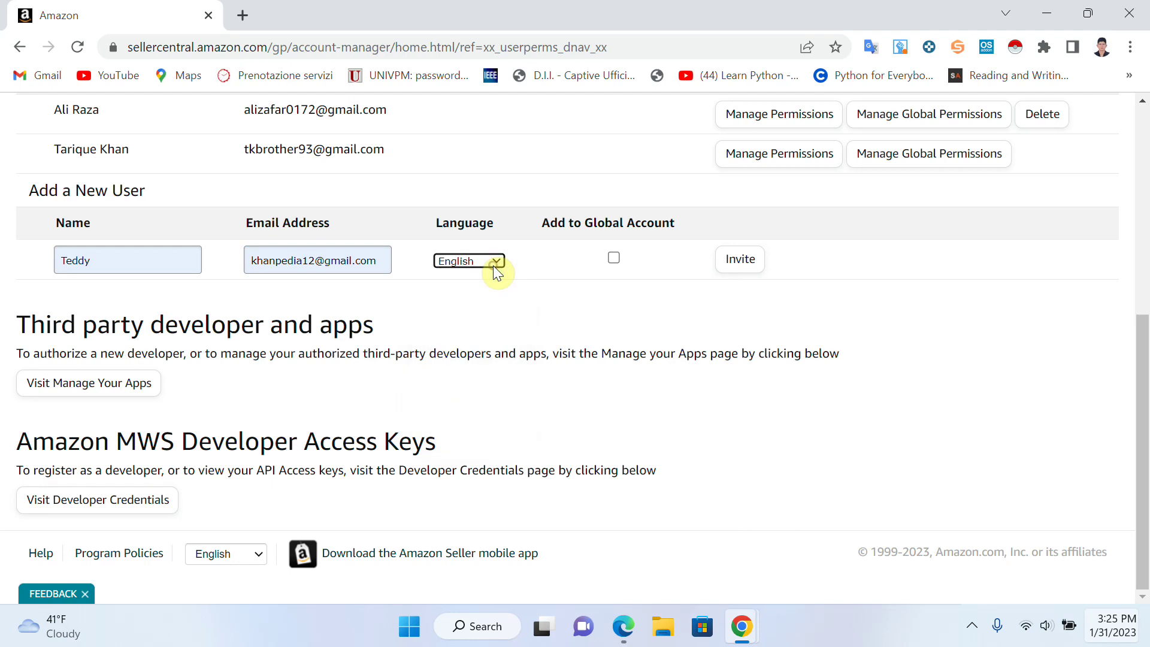
# Send the invitation and confirm it appears under Open Invitations
pyautogui.click(747, 266)
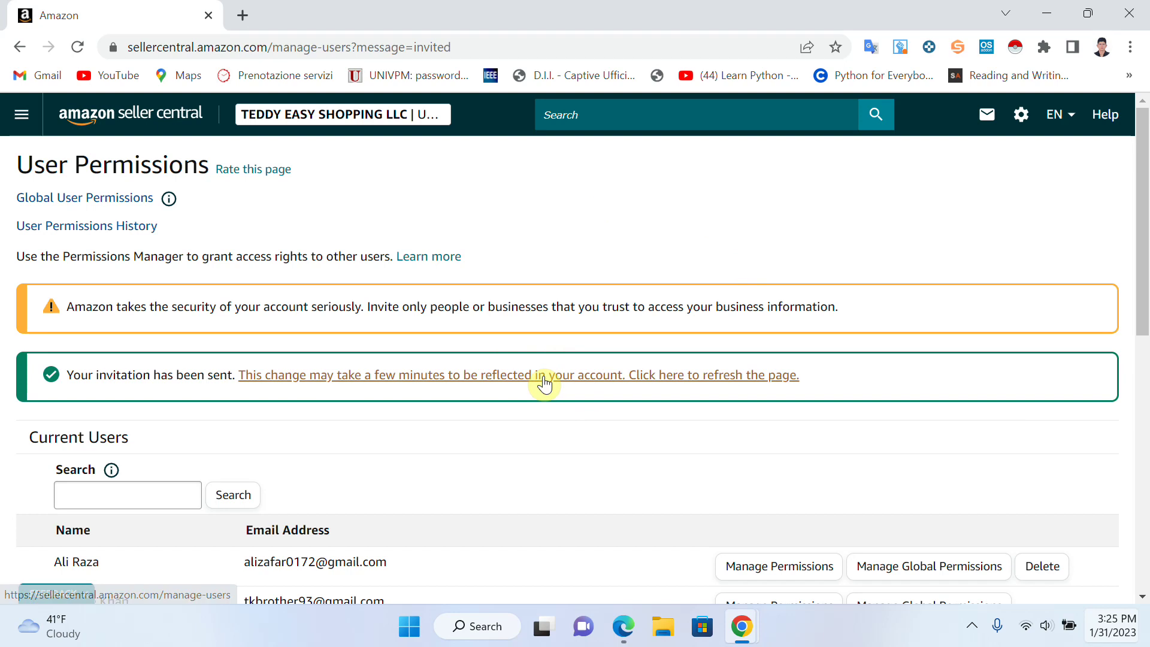
pyautogui.scroll(-5, 544, 383)
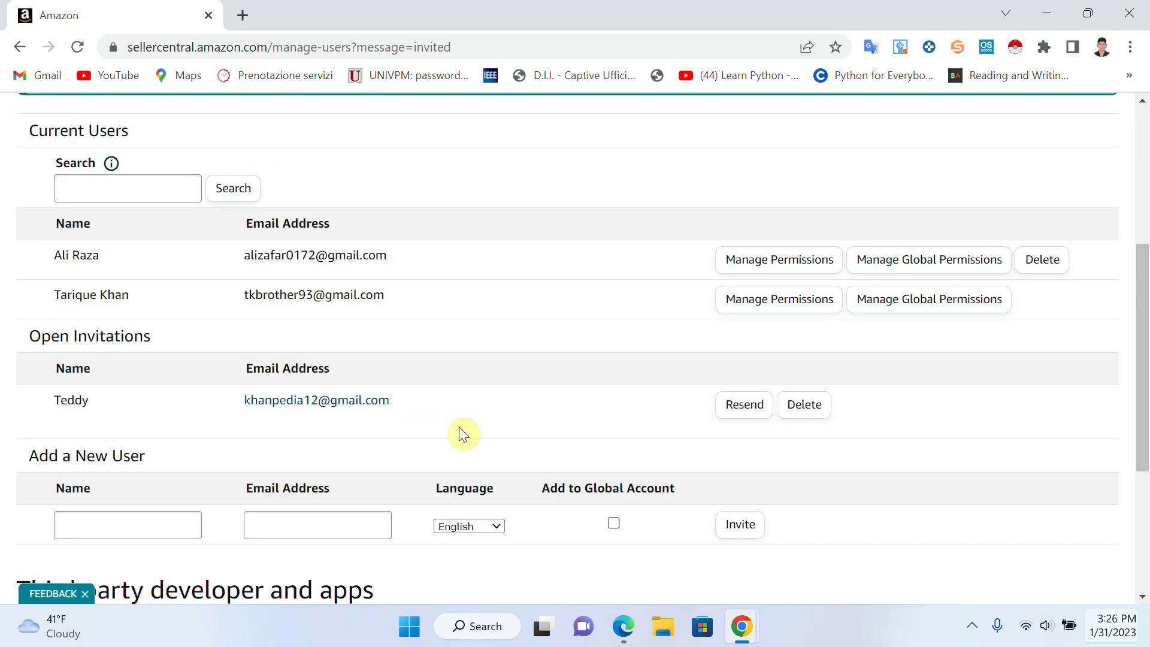
pyautogui.scroll(-3, 459, 427)
pyautogui.scroll(8, 590, 428)
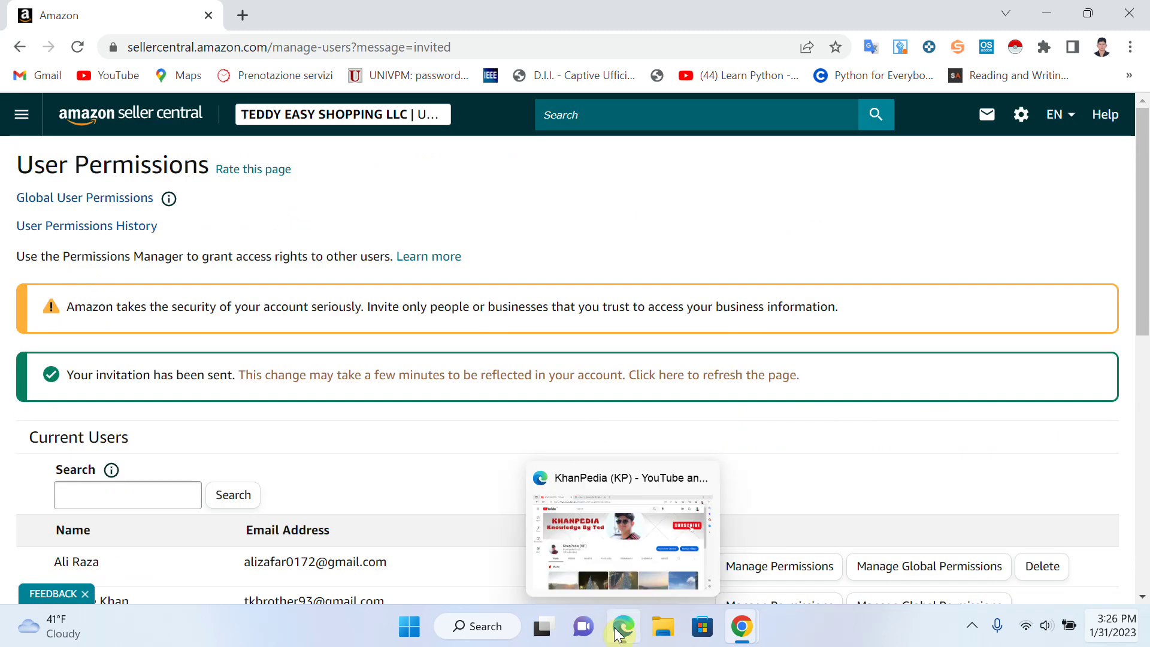
# In the Edge window's Gmail tab, open the 'You've been invited' Seller Central email and view its steps
pyautogui.click(621, 632)
pyautogui.click(353, 8)
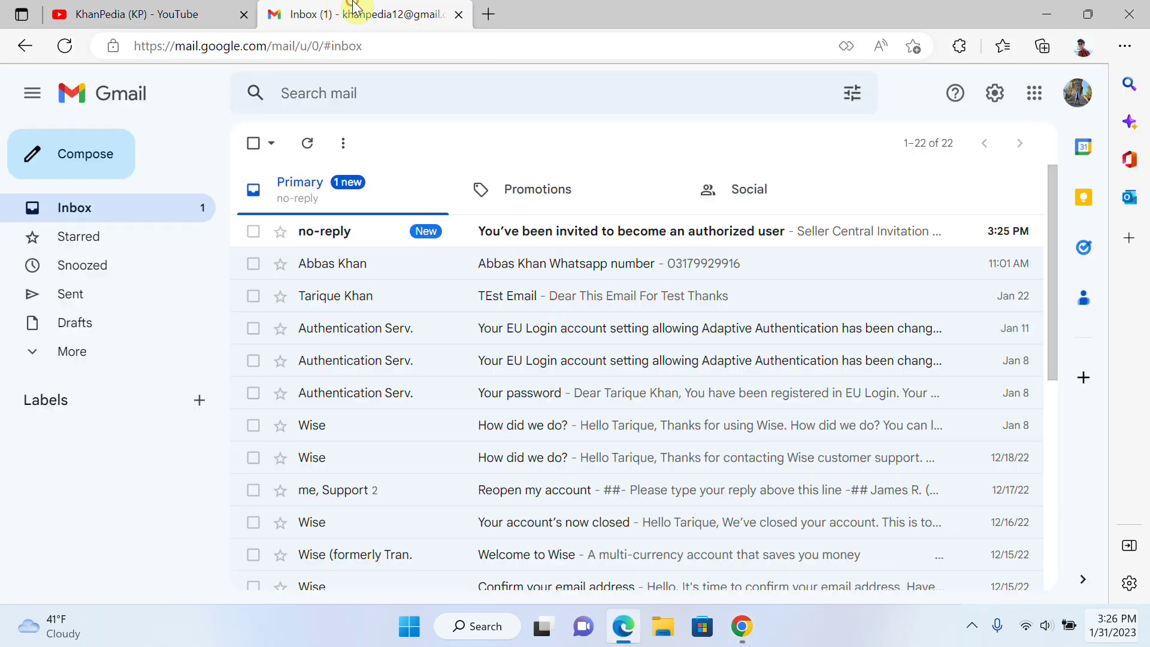
pyautogui.click(547, 241)
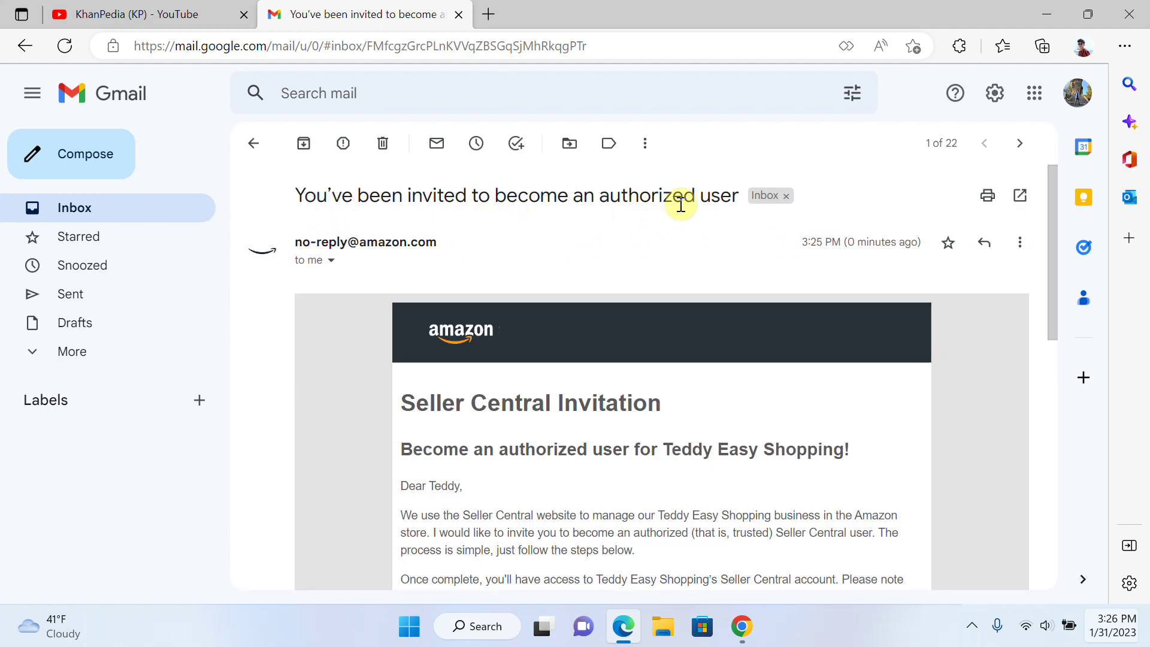
pyautogui.scroll(-5, 611, 371)
pyautogui.scroll(5, 610, 371)
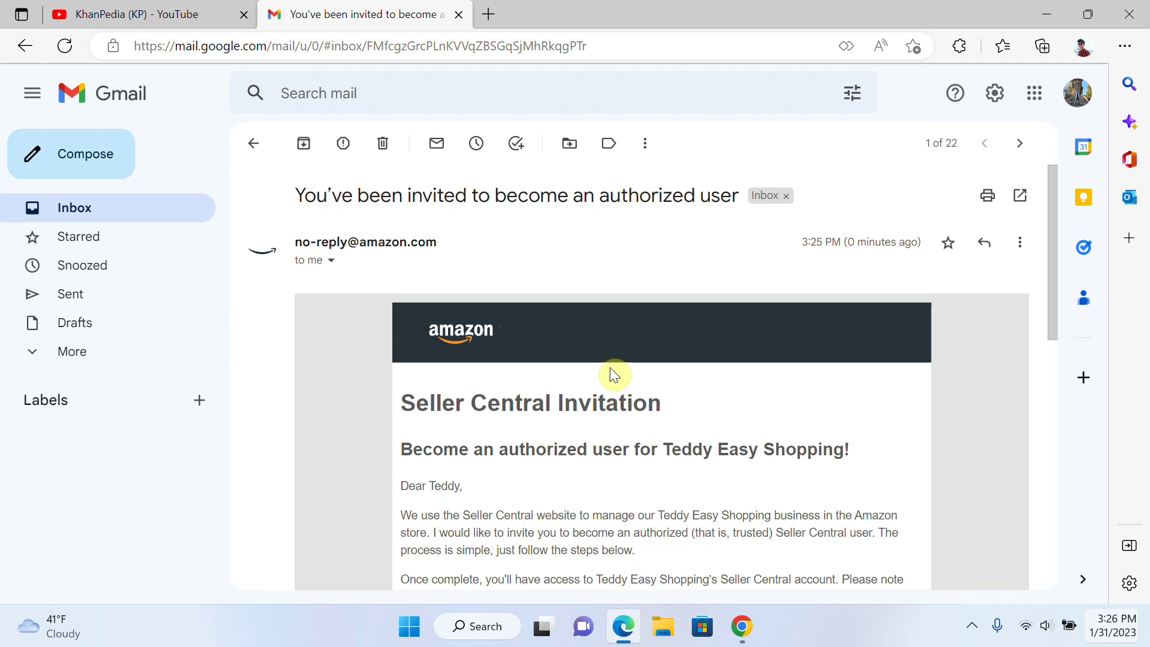
pyautogui.scroll(-5, 610, 371)
pyautogui.scroll(-3, 612, 374)
pyautogui.scroll(5, 612, 374)
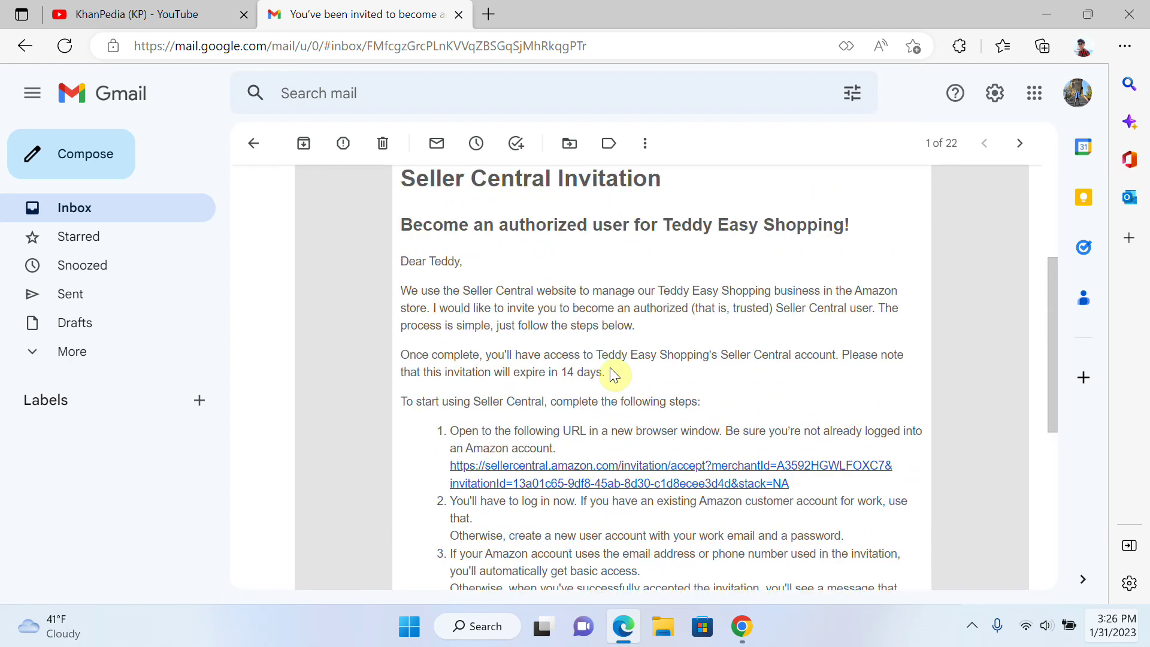
# Follow the invitation link, choose Create your Amazon account, and enter the user's name and e-mail
pyautogui.click(544, 483)
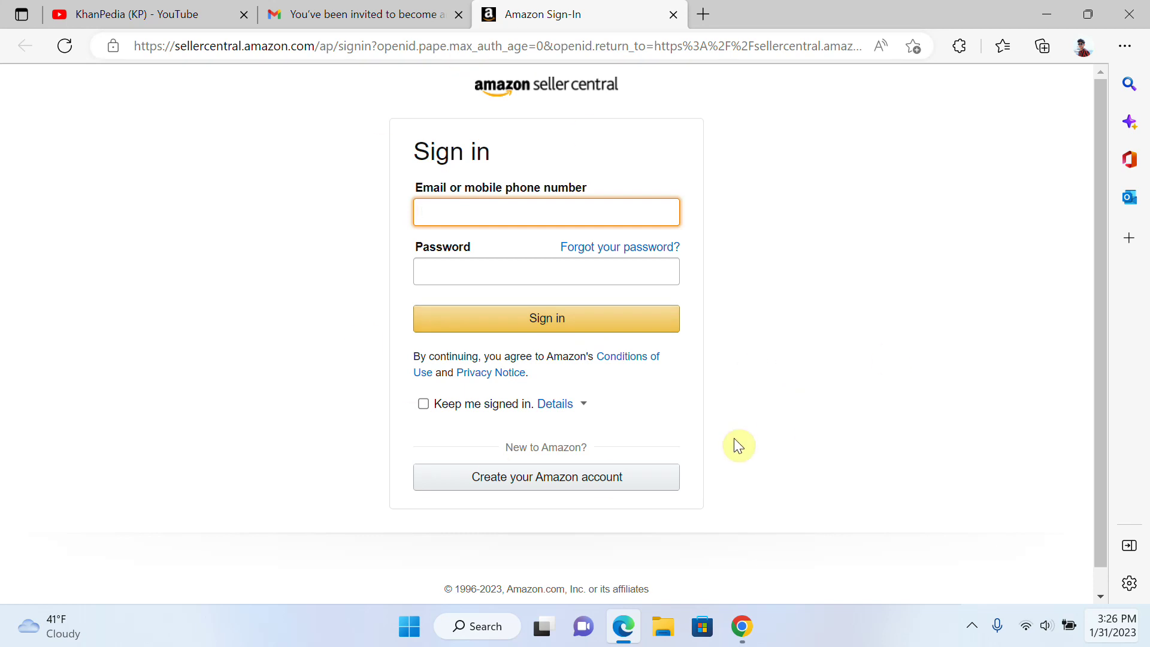
pyautogui.click(542, 482)
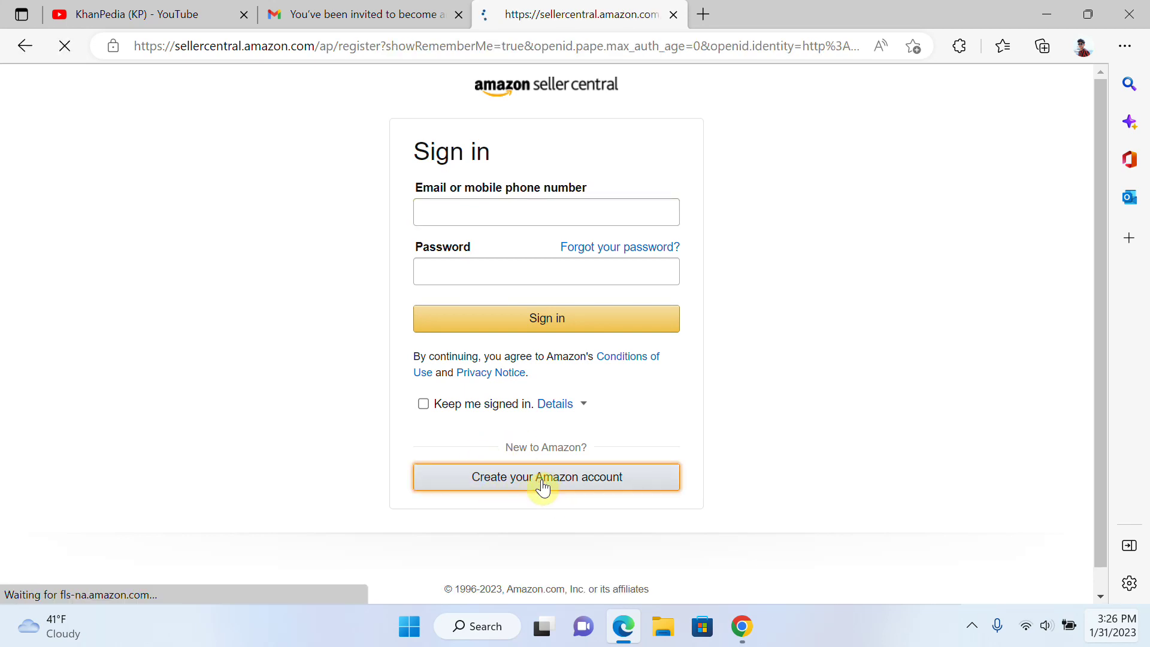
pyautogui.click(450, 202)
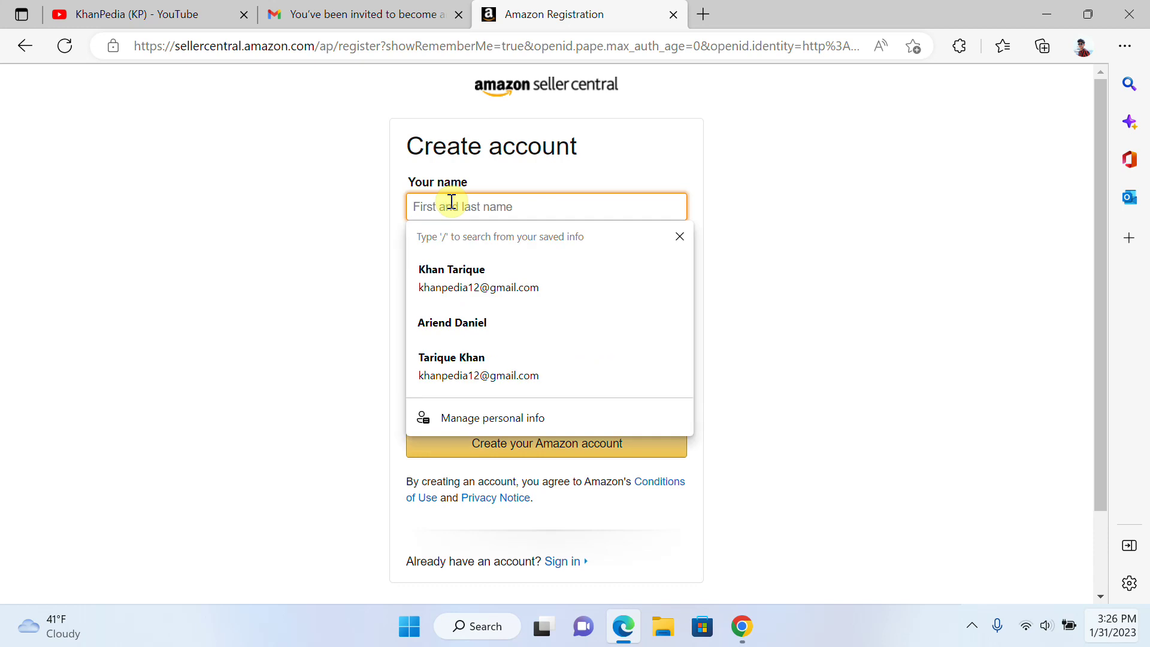
pyautogui.write('Teddy')
pyautogui.press('Tab')
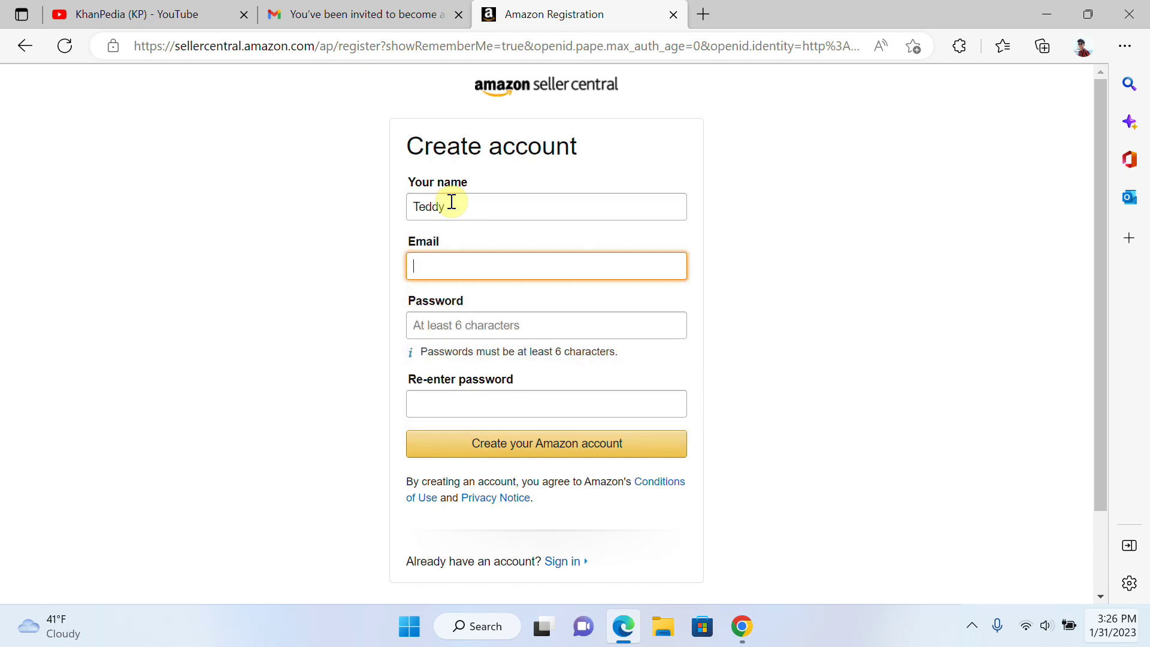
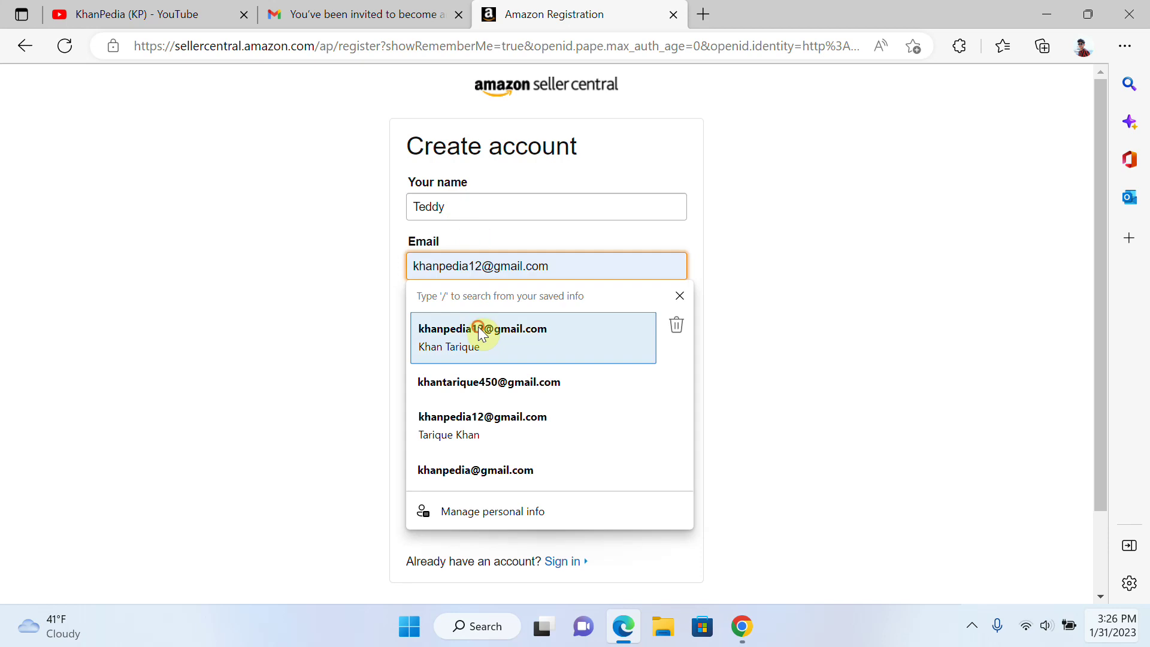
pyautogui.click(480, 334)
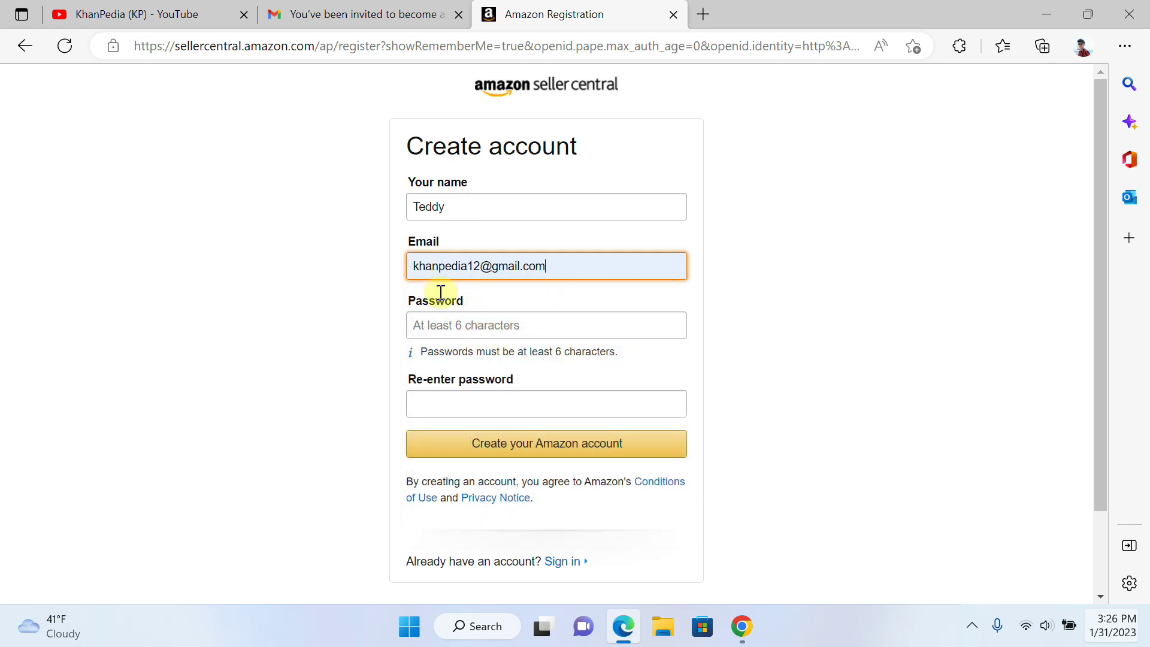
pyautogui.click(455, 328)
# Enter and confirm the account password, submit the registration, and save the password in the browser
pyautogui.write('••')
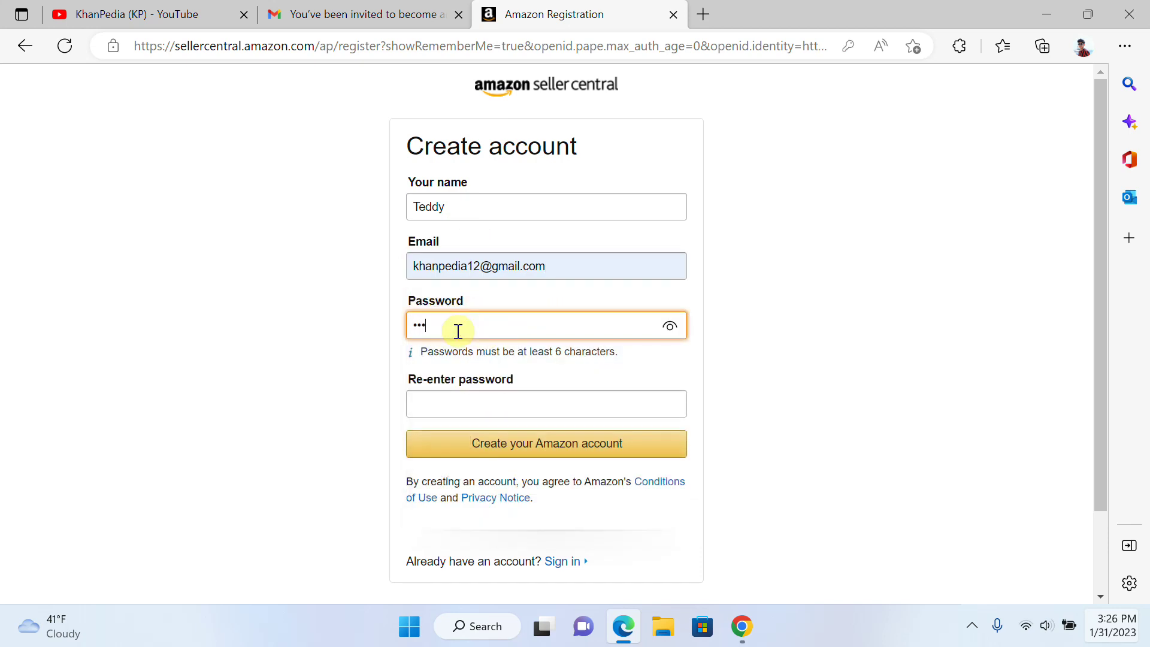
pyautogui.press('BackSpace')
pyautogui.press('BackSpace')
pyautogui.write('••••••••••')
pyautogui.press('Tab')
pyautogui.write('•')
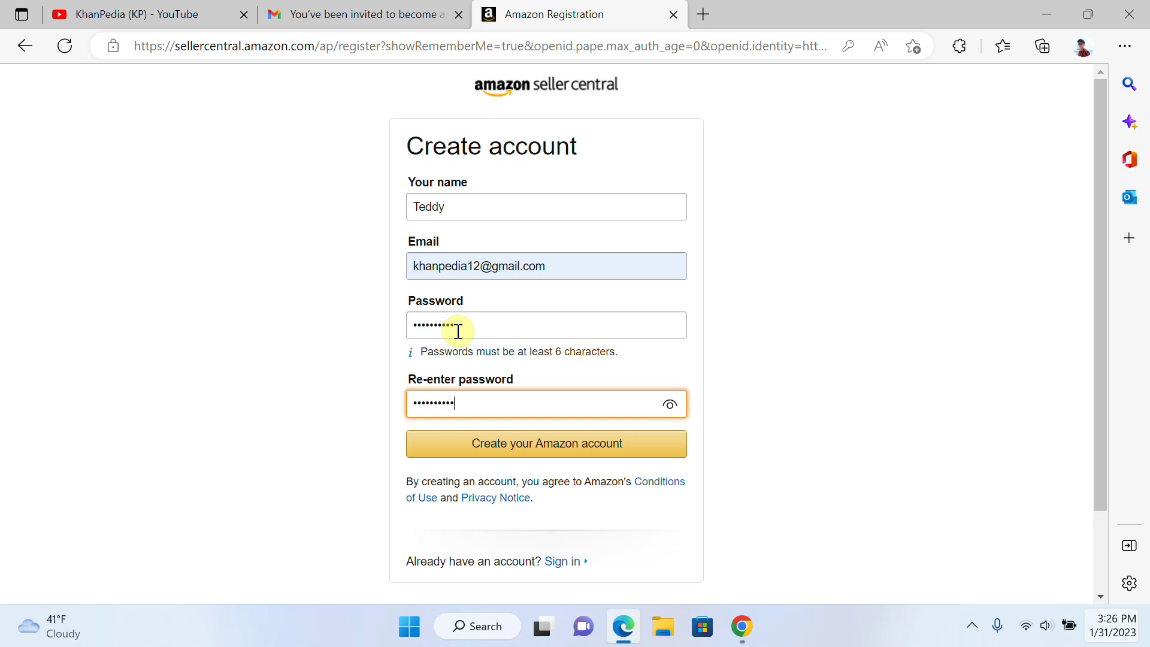
pyautogui.scroll(-2, 457, 331)
pyautogui.click(555, 383)
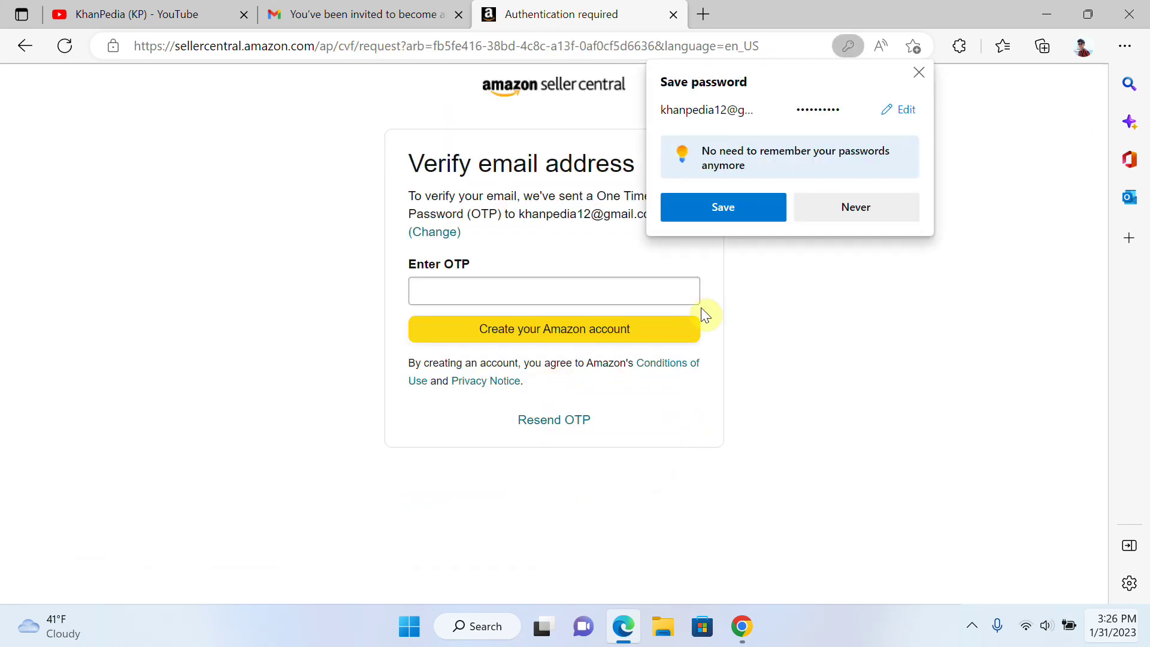
pyautogui.click(770, 215)
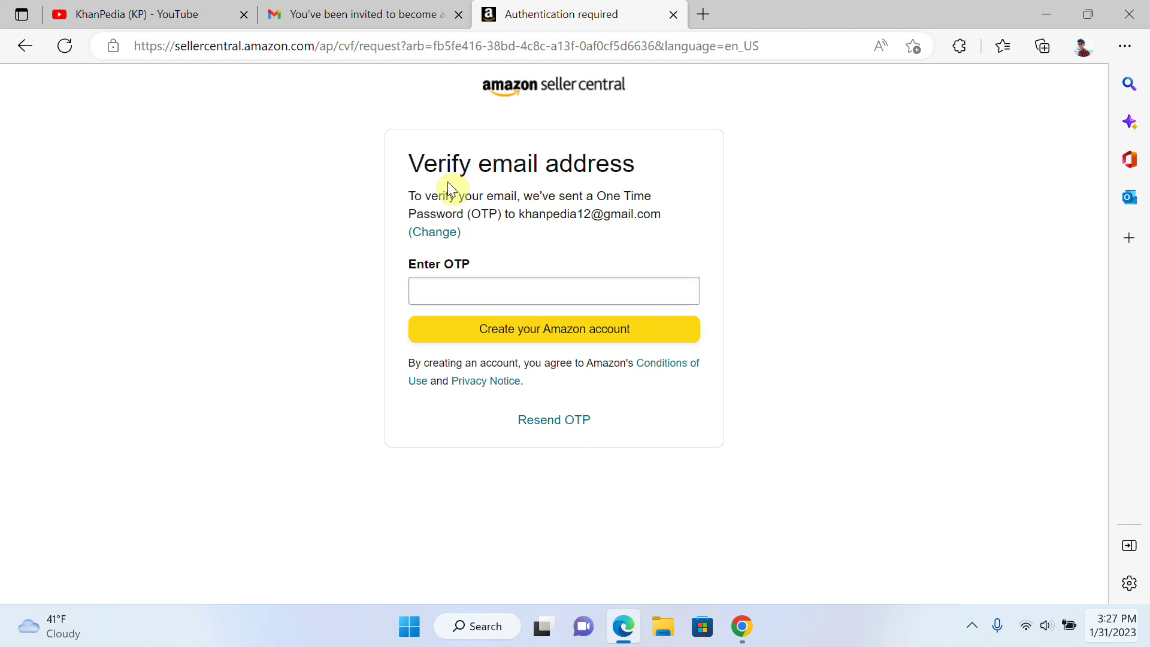
# Copy the one-time code from the Amazon verification email in Gmail
pyautogui.click(334, 14)
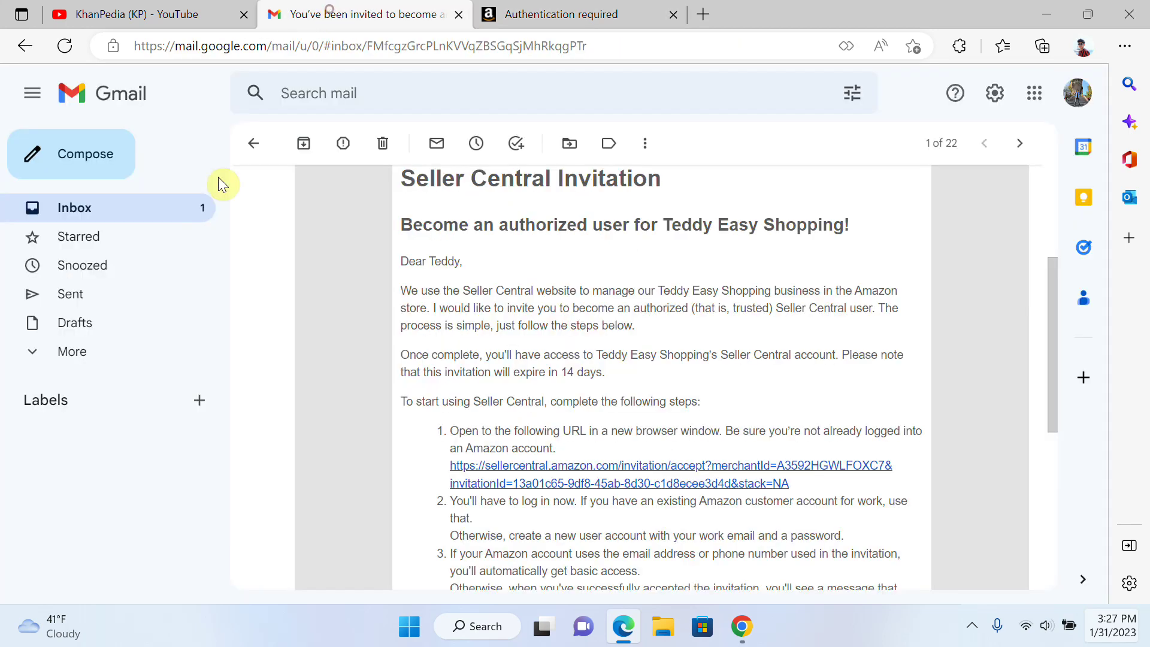
pyautogui.click(164, 217)
pyautogui.click(383, 234)
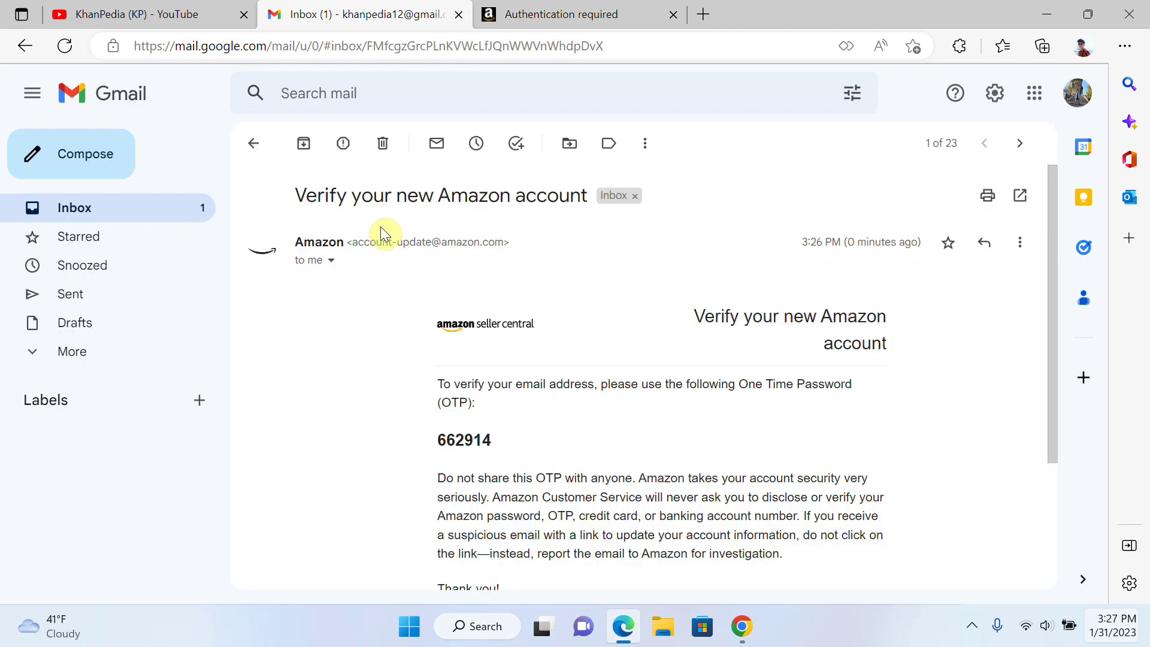
pyautogui.scroll(-2, 560, 360)
pyautogui.doubleClick(482, 357)
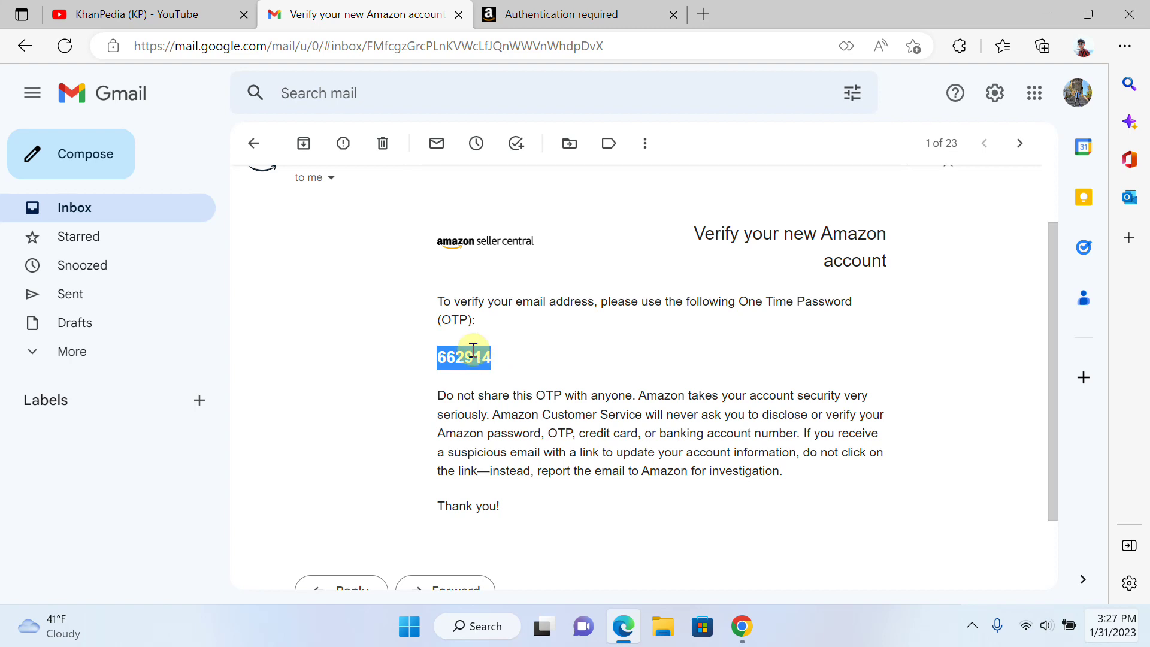
pyautogui.hotkey('ctrl', 'c')
pyautogui.click(590, 14)
# Paste the copied one-time password into Enter OTP and submit Create your Amazon account
pyautogui.click(515, 286)
pyautogui.hotkey('ctrl', 'v')
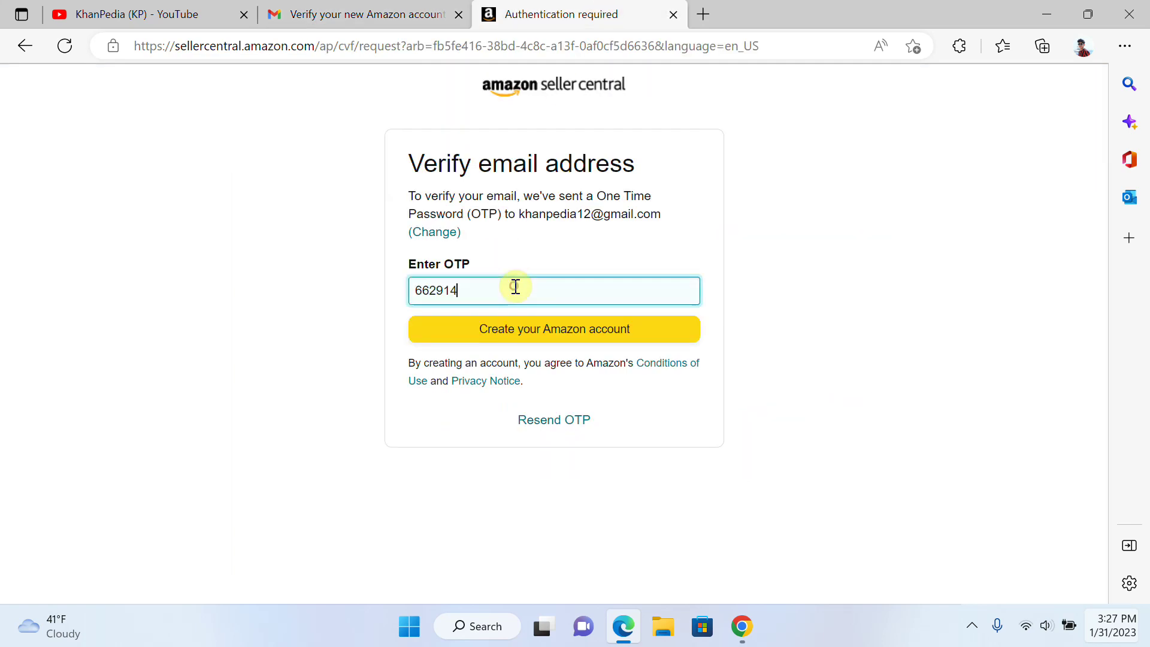
pyautogui.click(560, 333)
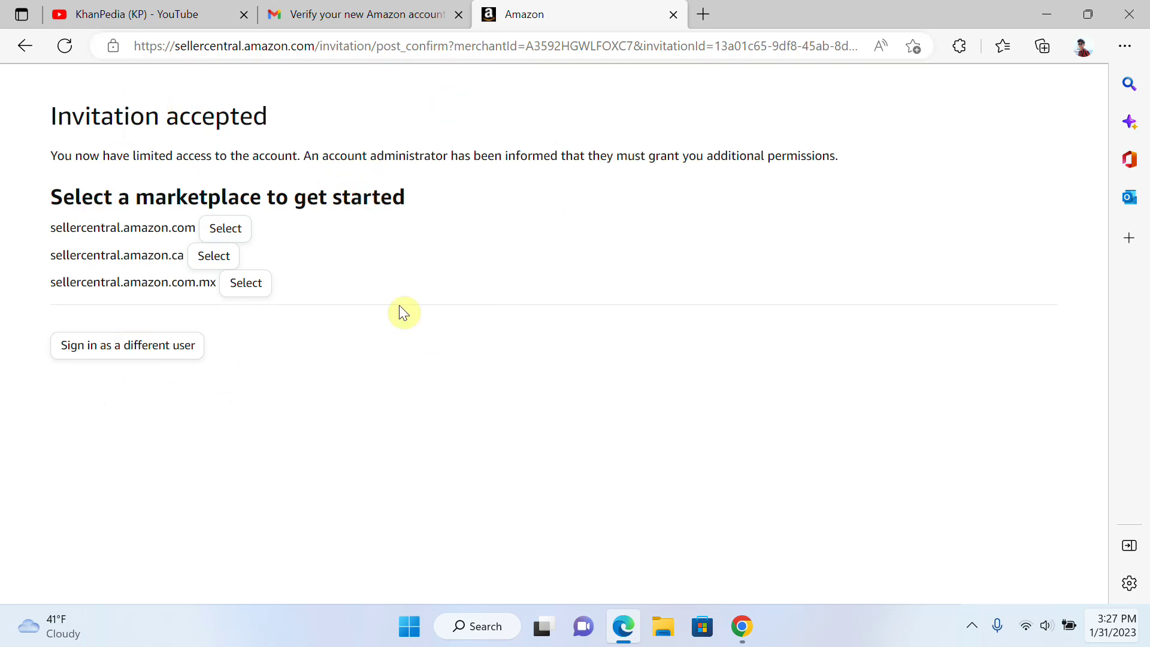
# Choose Sign in as a different user and sign in with the invited account's credentials
pyautogui.click(342, 8)
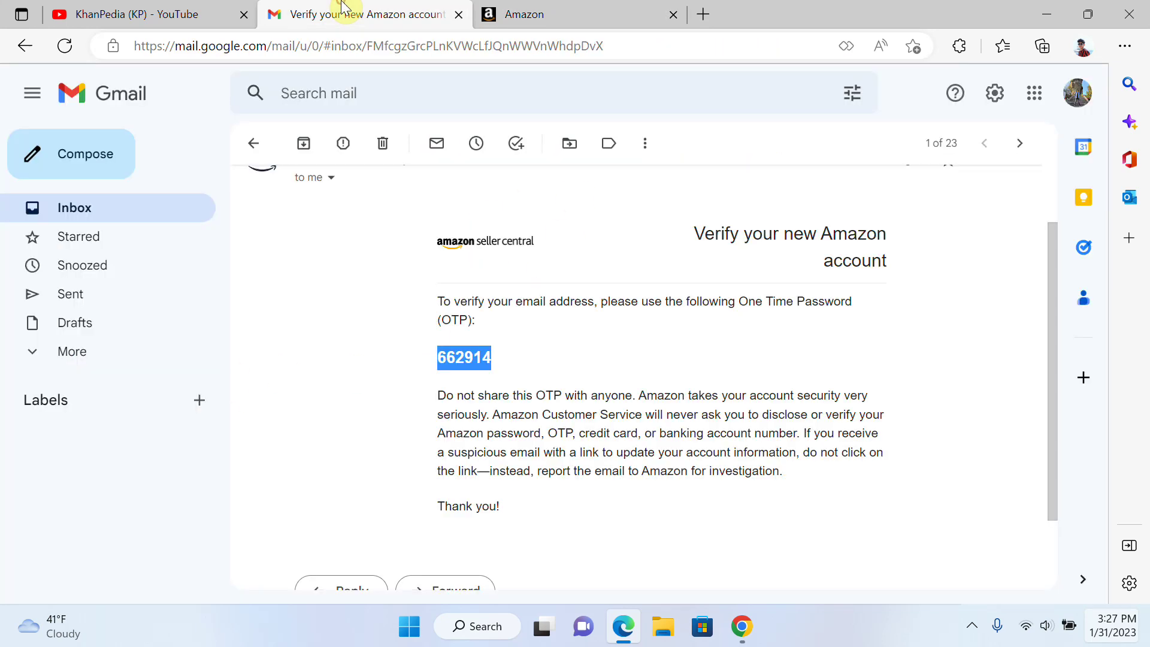
pyautogui.click(525, 12)
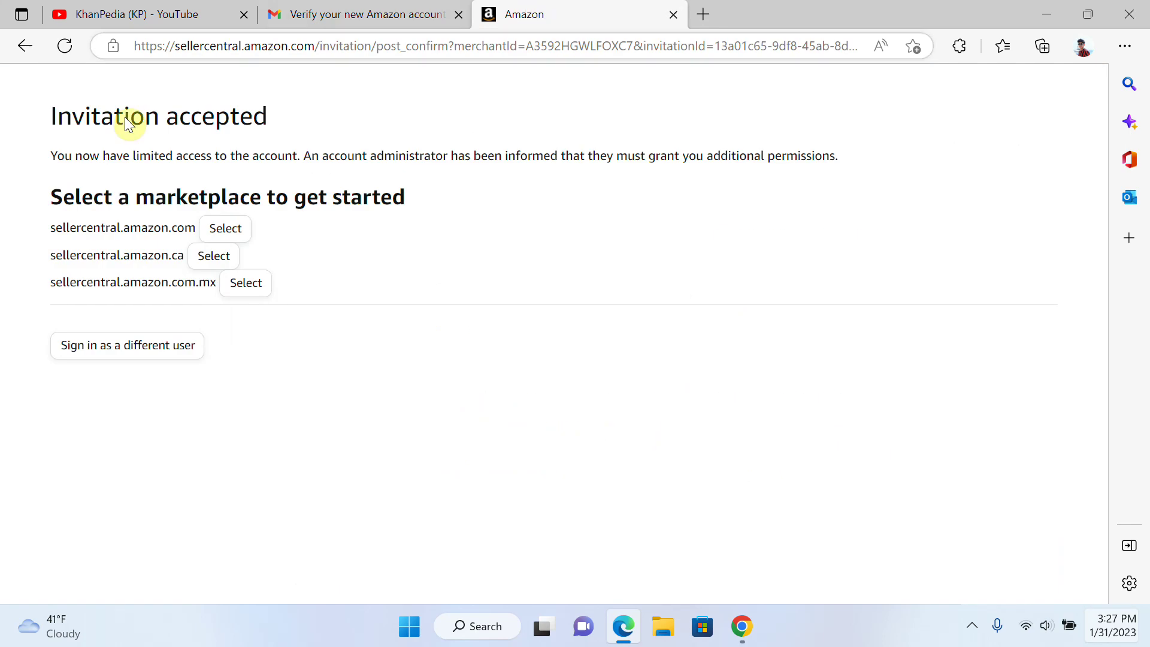
pyautogui.click(122, 352)
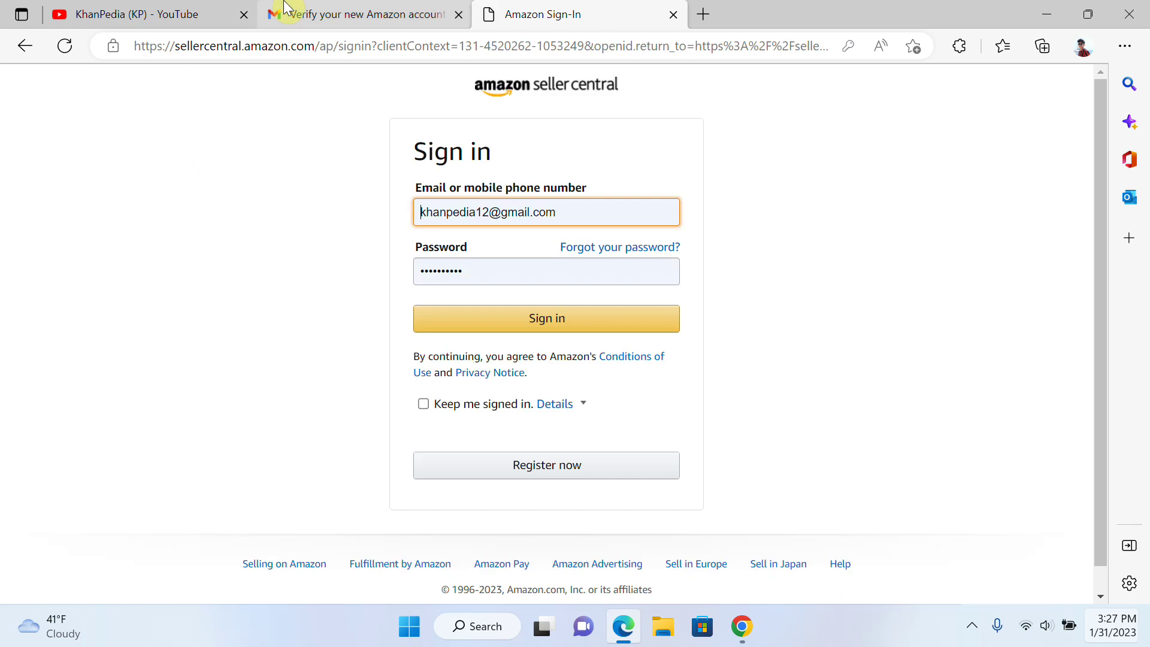
pyautogui.click(285, 12)
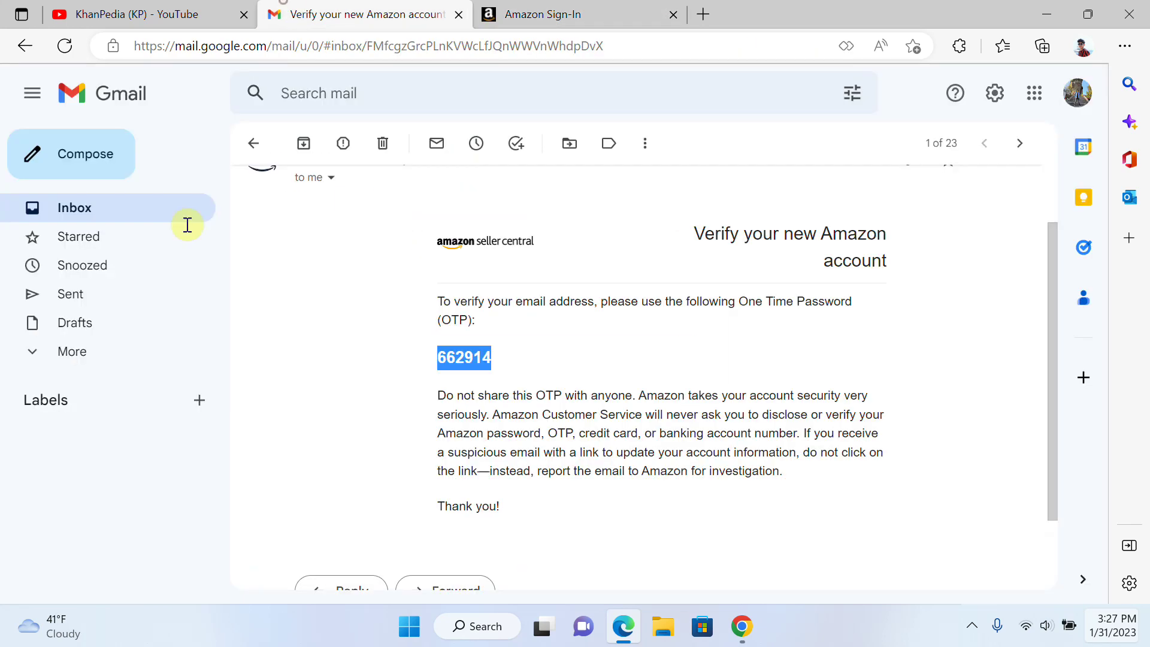
pyautogui.click(143, 209)
pyautogui.click(568, 9)
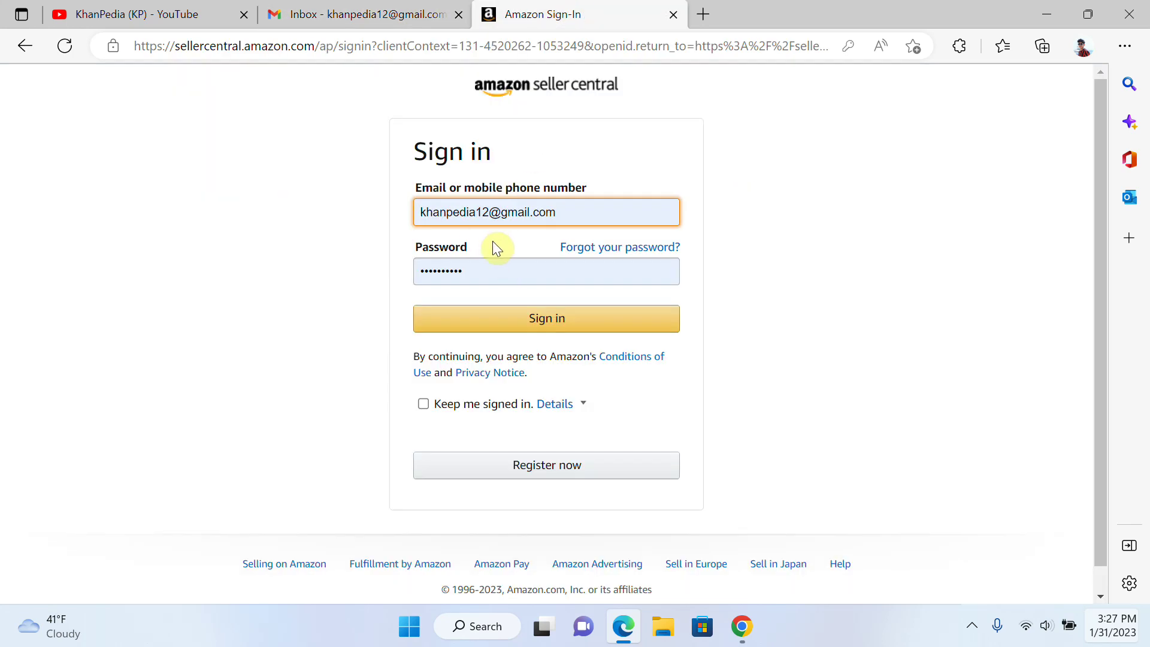
pyautogui.click(499, 322)
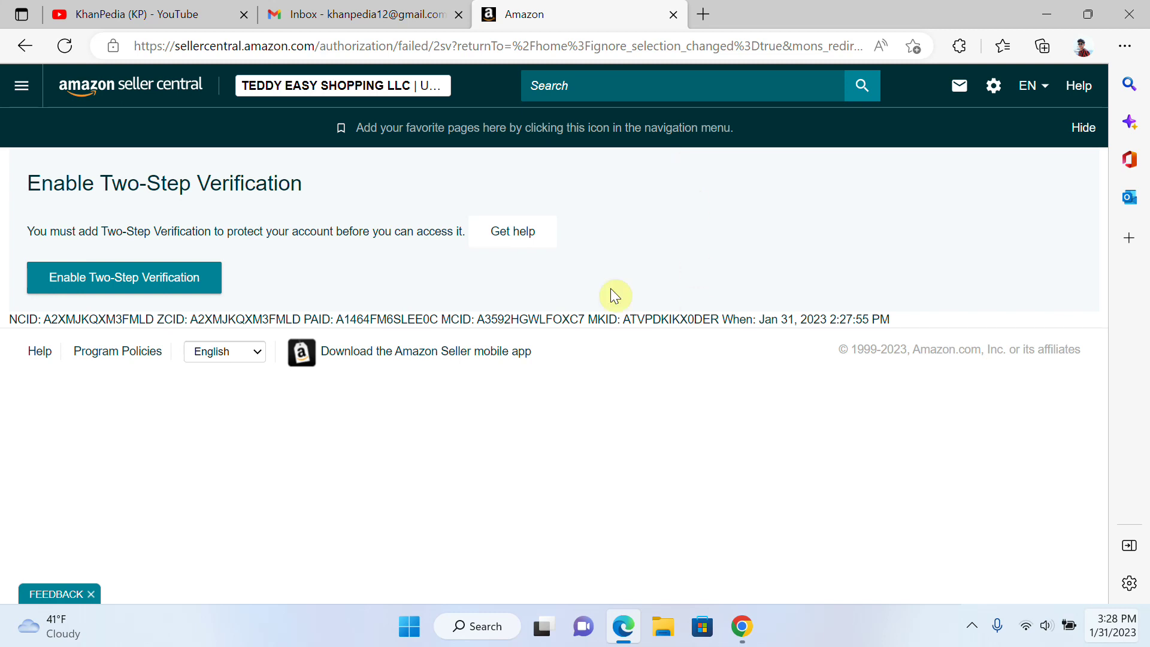
# In the admin's Chrome window, reload User Permissions and open Manage Permissions for the new user
pyautogui.moveTo(741, 627)
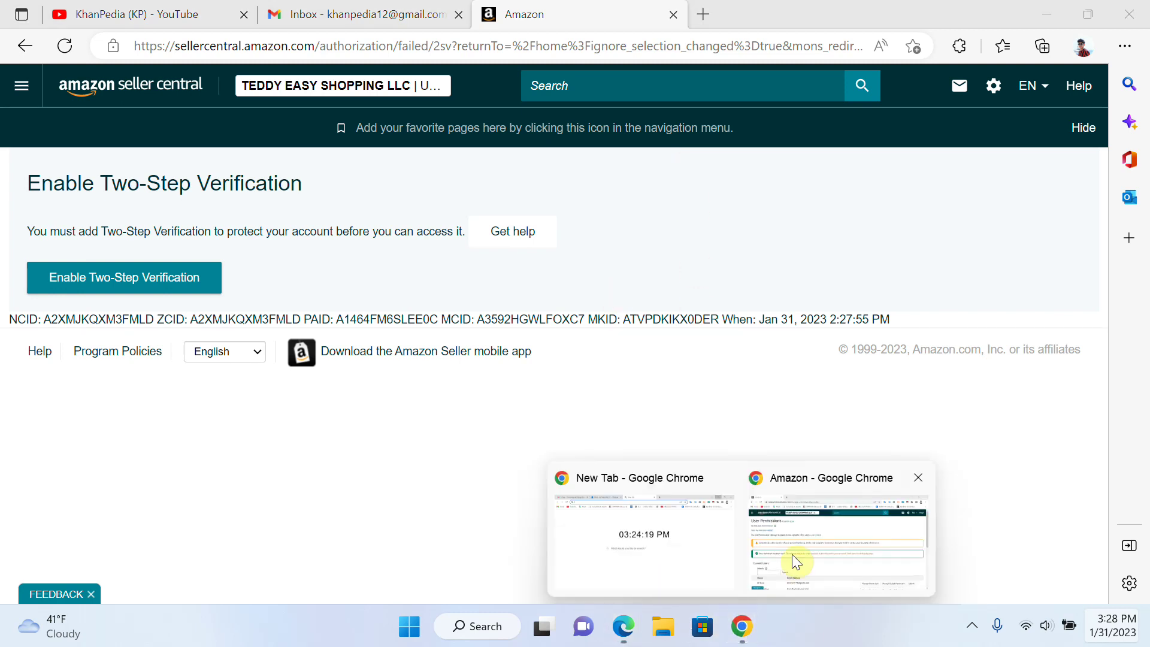
pyautogui.click(791, 555)
pyautogui.scroll(-5, 779, 379)
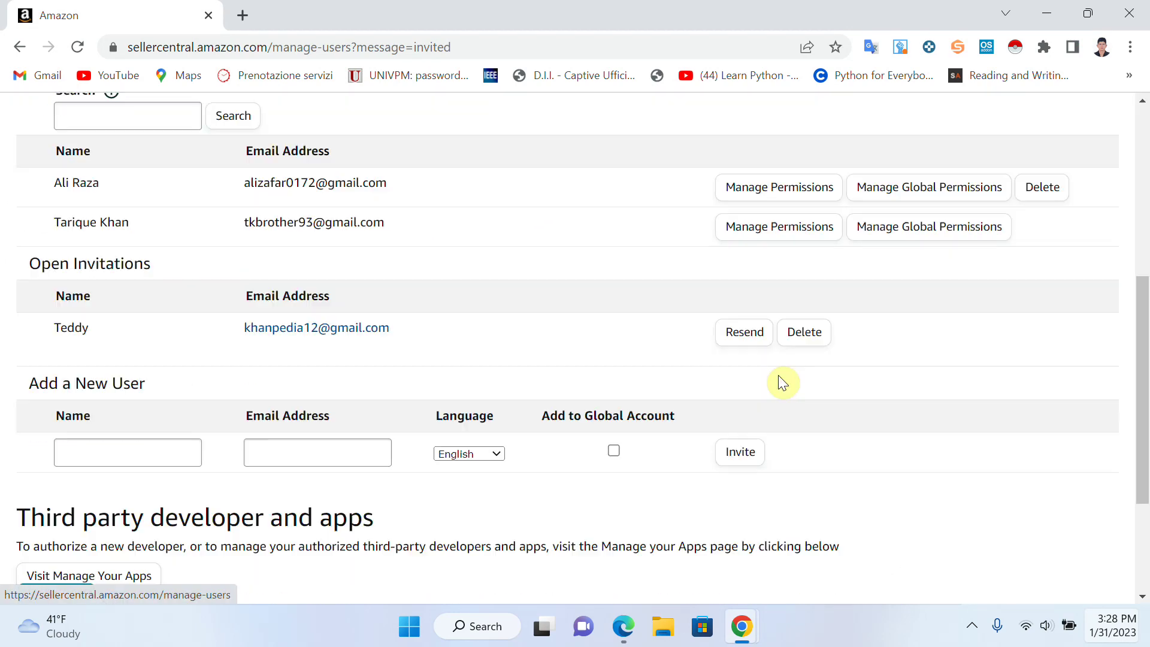
pyautogui.click(76, 47)
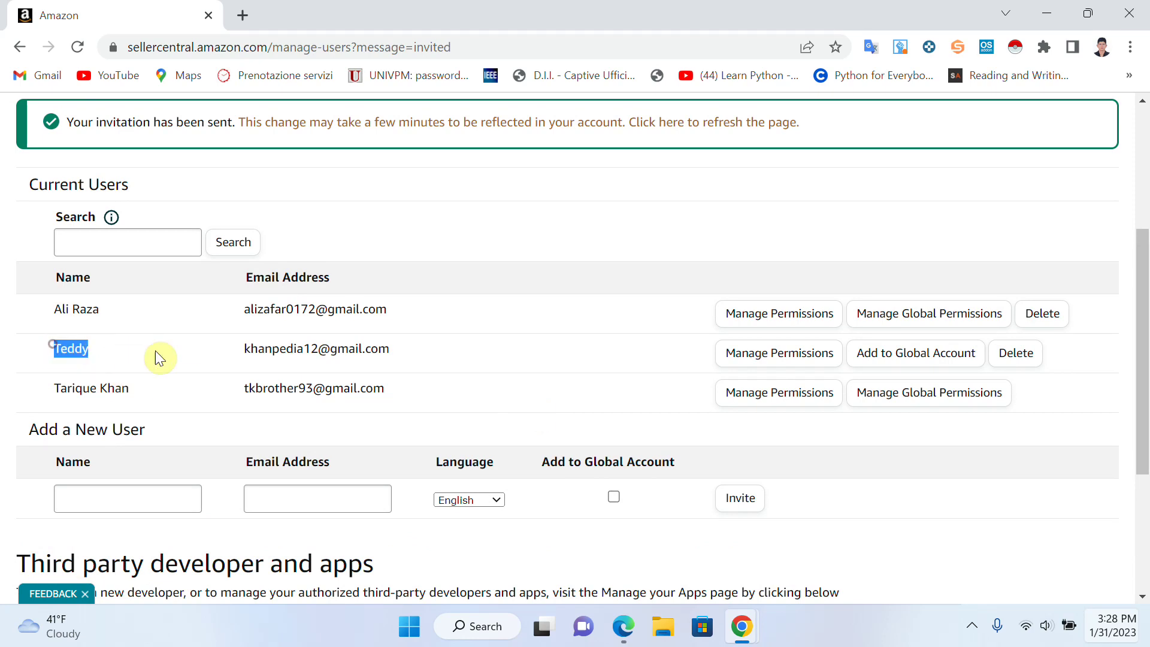
pyautogui.moveTo(155, 352); pyautogui.dragTo(805, 357)
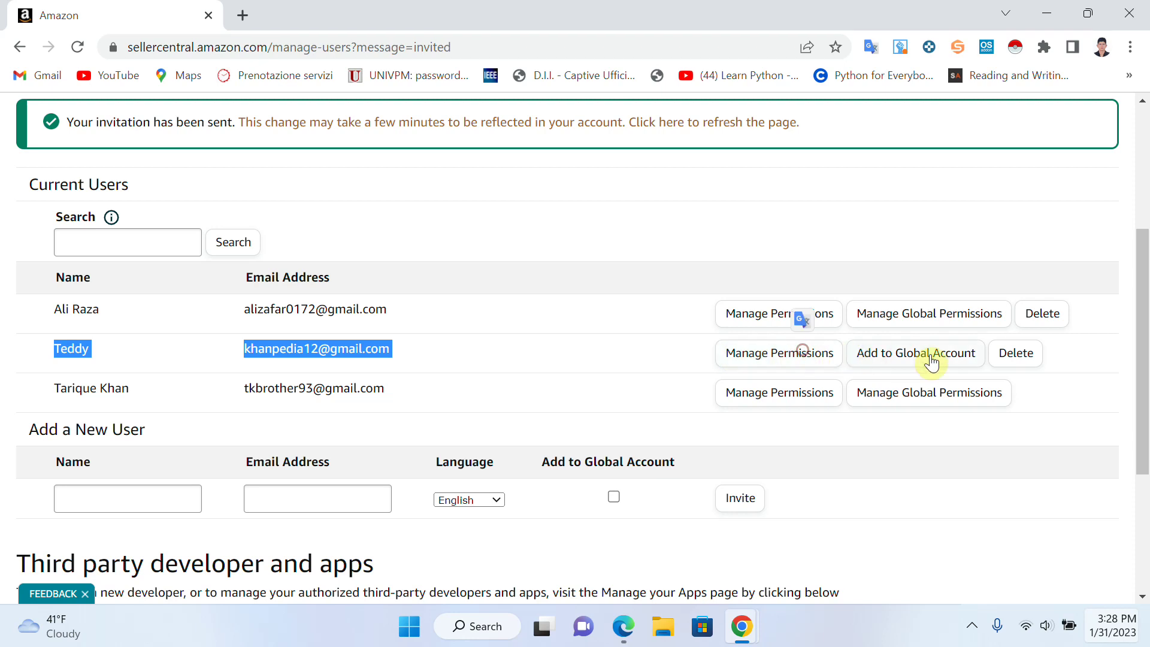
pyautogui.click(757, 358)
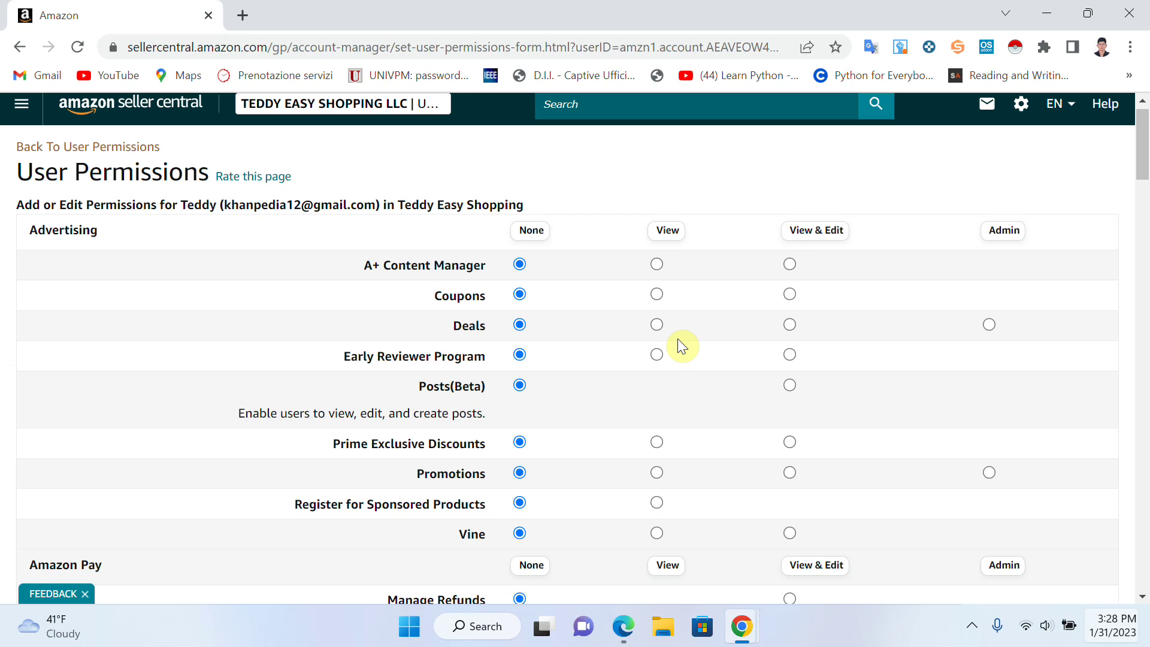
# Give A+ Content Manager View & Edit, then set the whole Advertising section to View & Edit
pyautogui.scroll(-1, 679, 341)
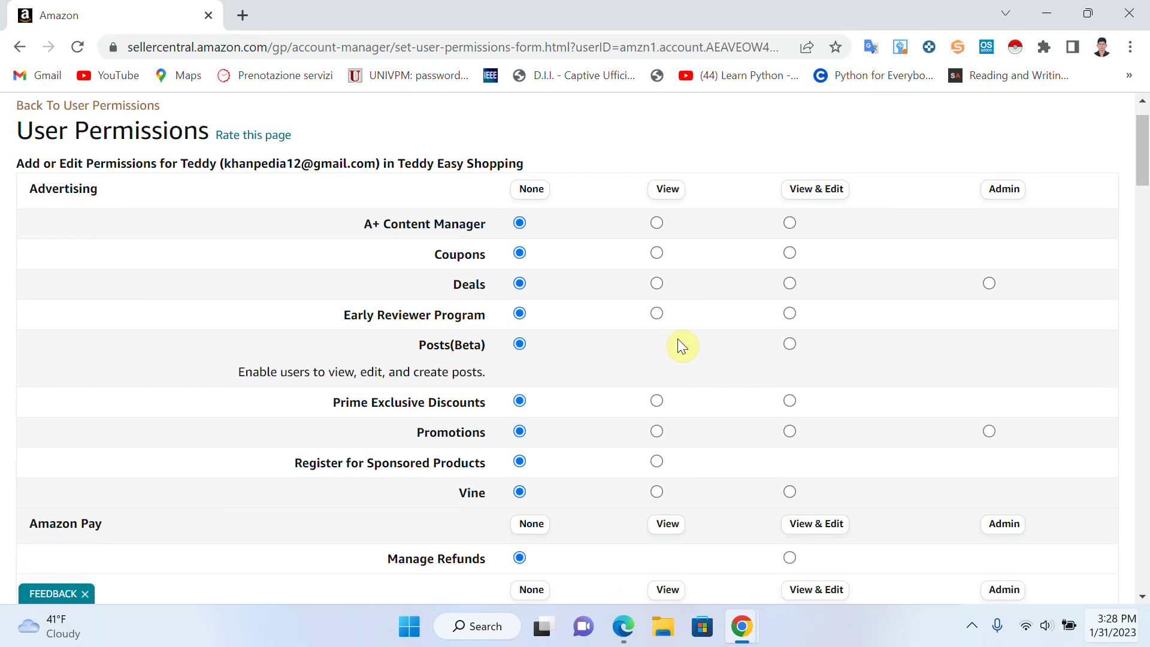
pyautogui.scroll(1, 239, 163)
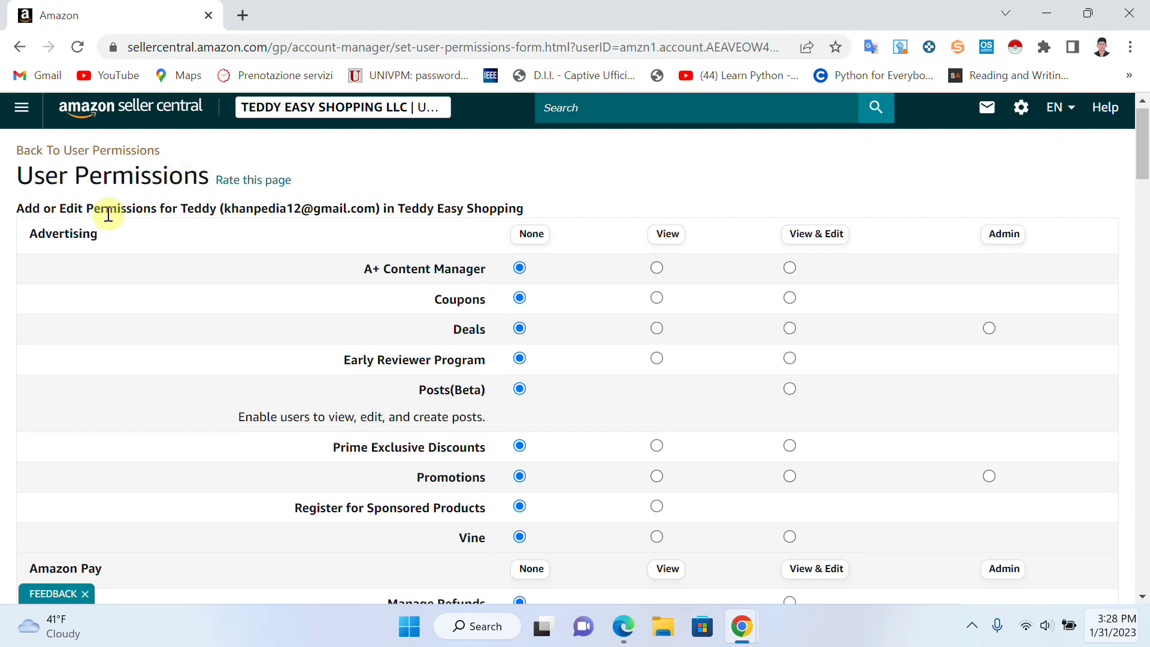
pyautogui.click(790, 269)
pyautogui.click(789, 233)
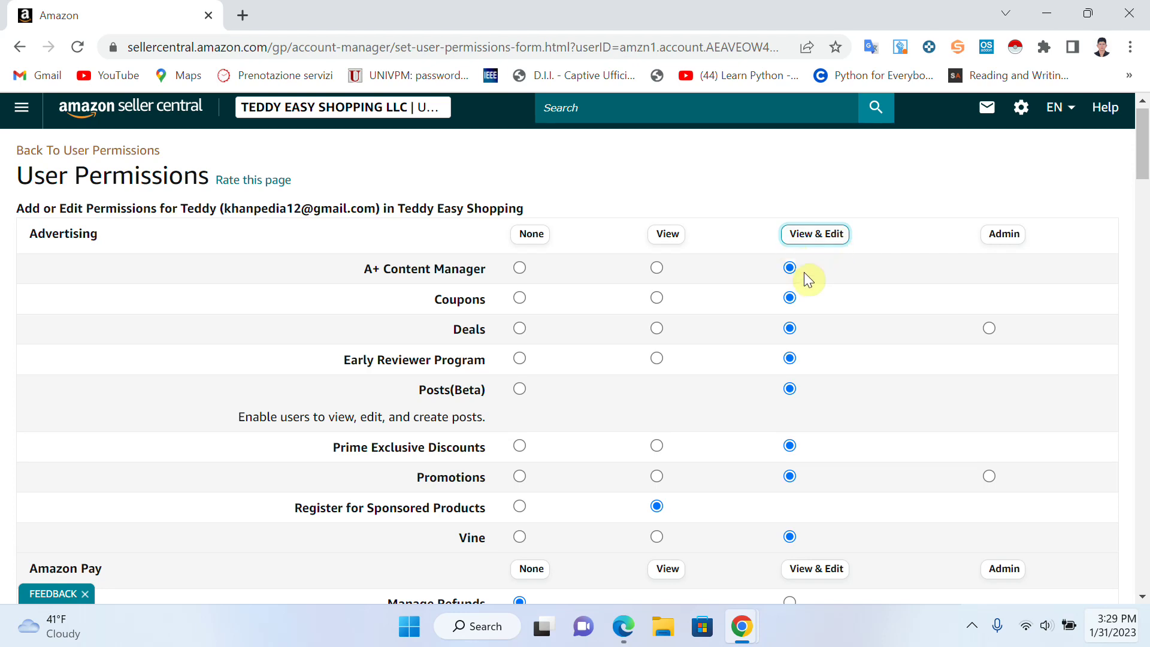
pyautogui.scroll(-2, 803, 274)
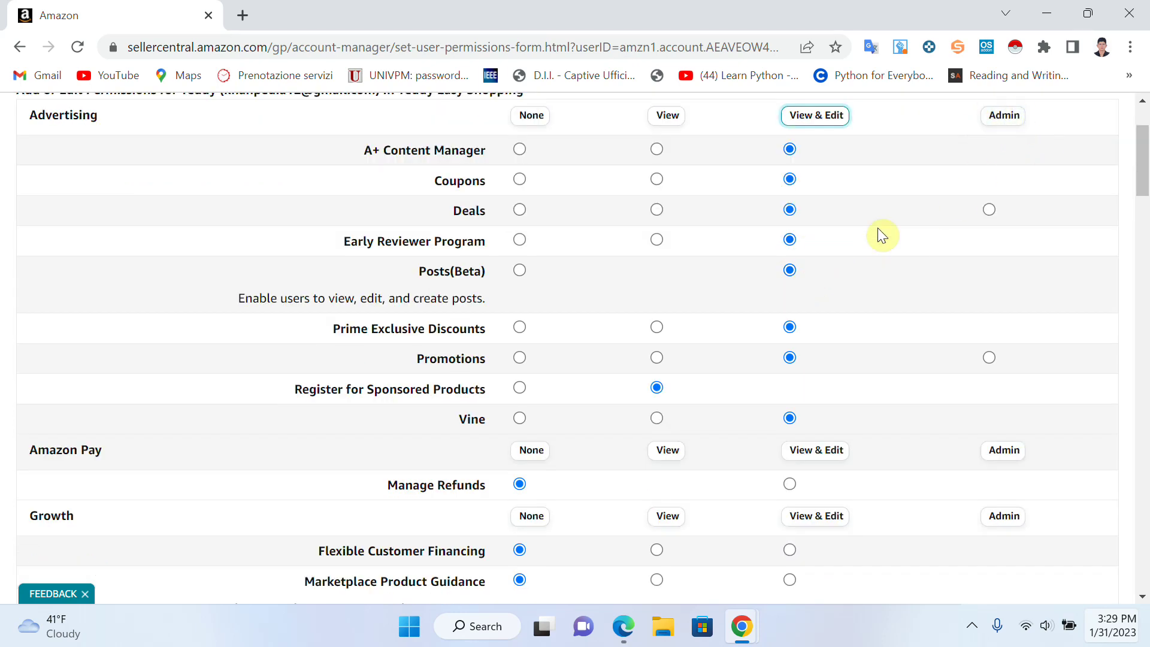
pyautogui.scroll(2, 878, 228)
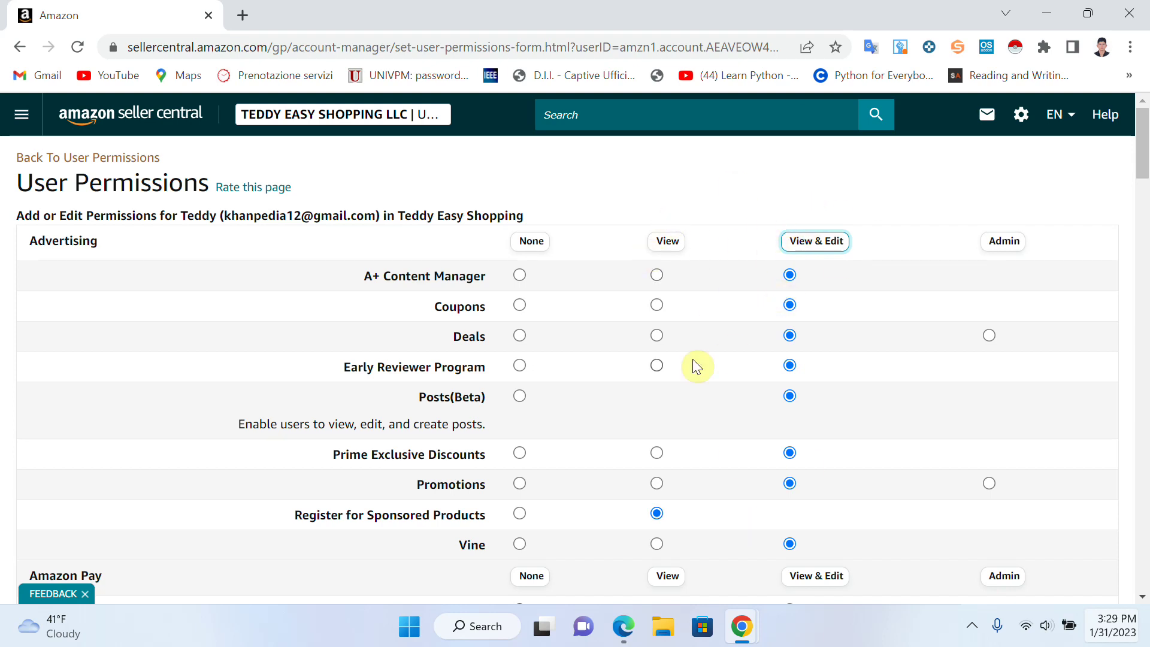
pyautogui.scroll(-5, 694, 366)
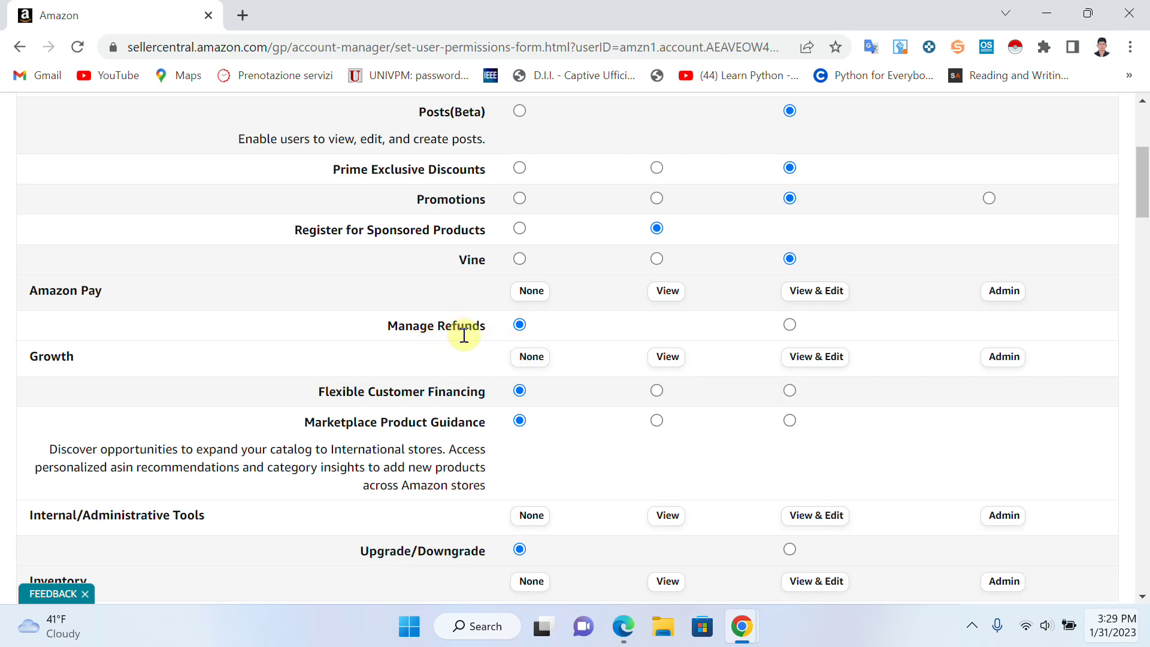
# Set Manage Refunds, both Growth permissions and Internal/Administrative Tools to View & Edit
pyautogui.click(791, 324)
pyautogui.scroll(-2, 650, 407)
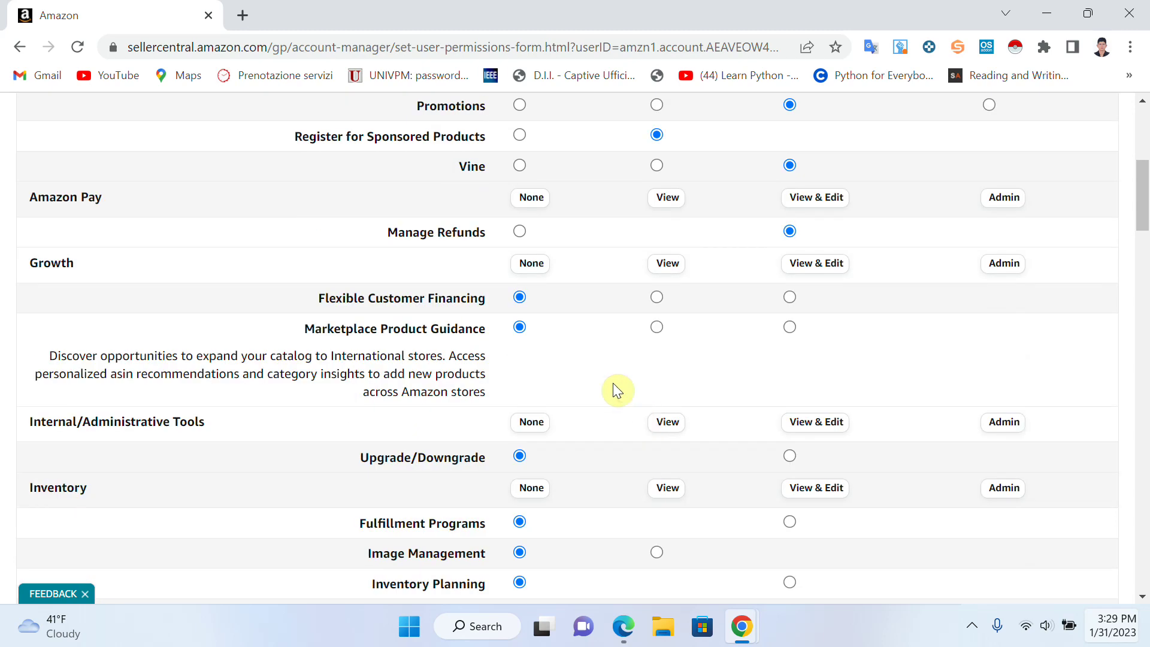
pyautogui.click(798, 269)
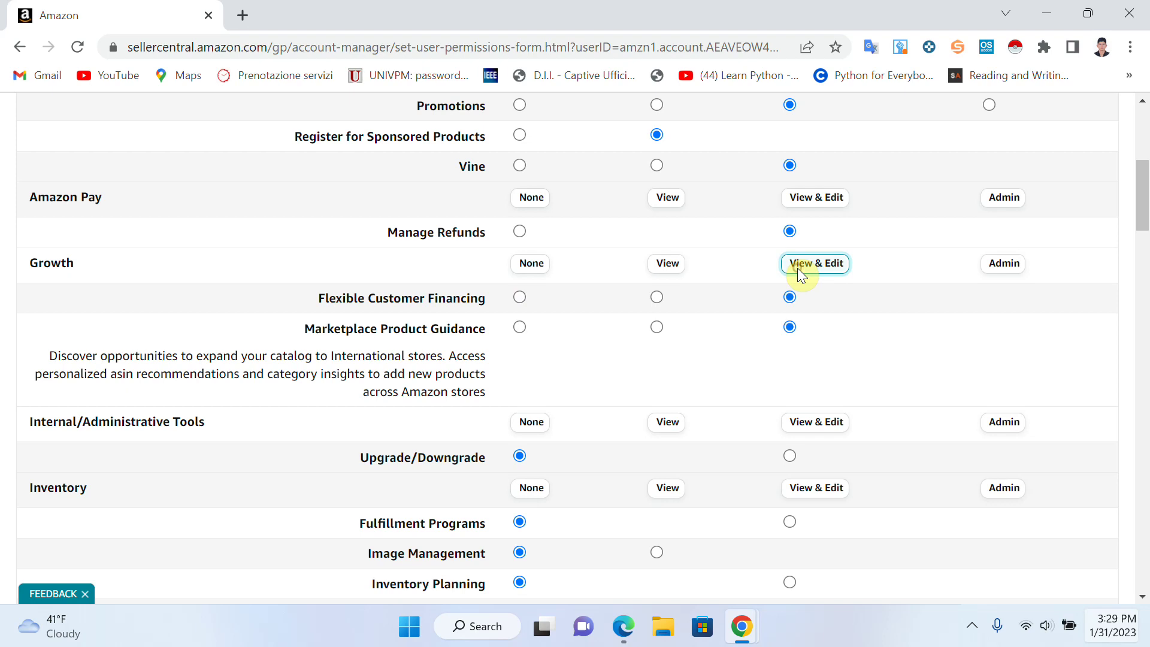
pyautogui.scroll(-1, 375, 312)
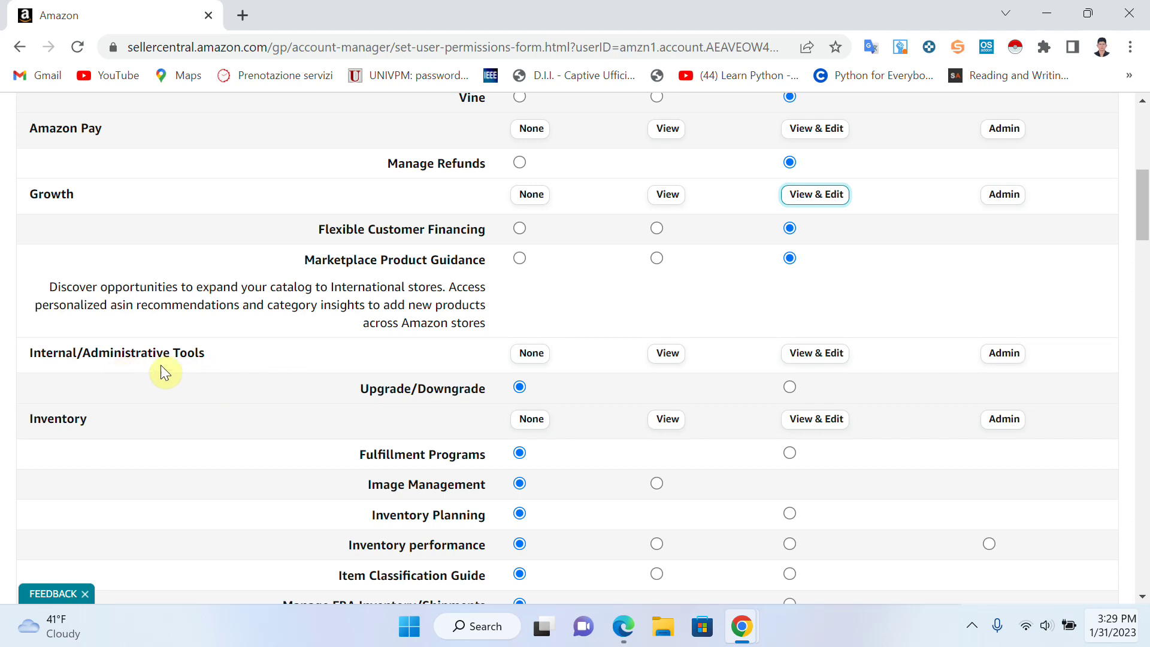
pyautogui.click(821, 357)
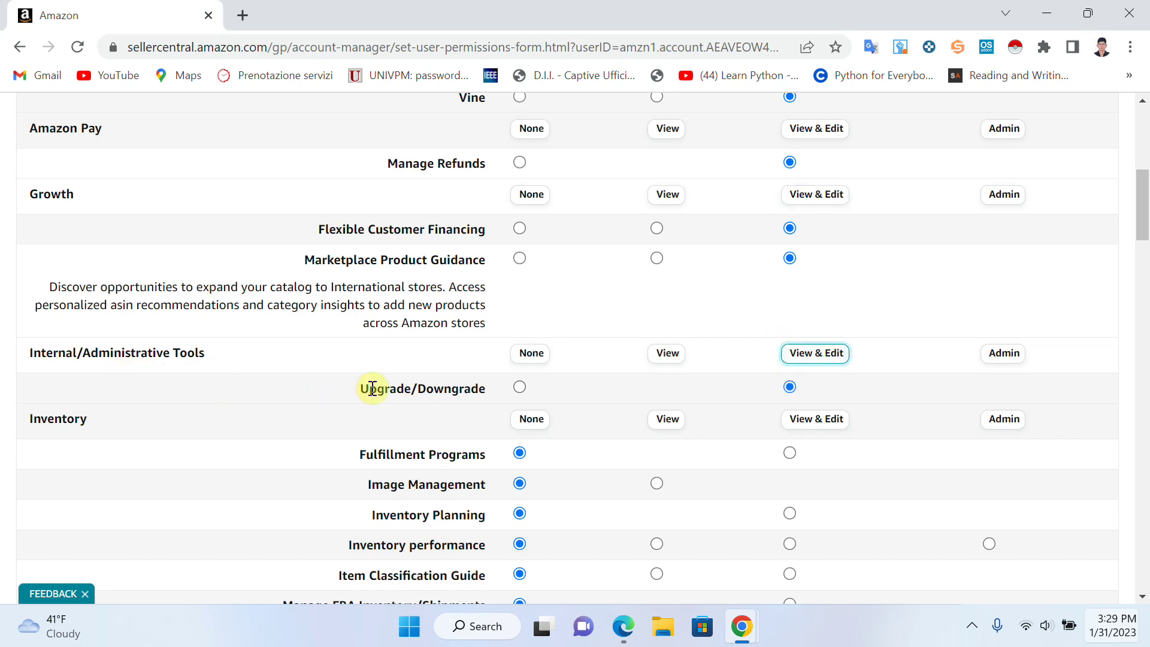
# Set the Upgrade/Downgrade permission back to None
pyautogui.moveTo(361, 389); pyautogui.dragTo(479, 383)
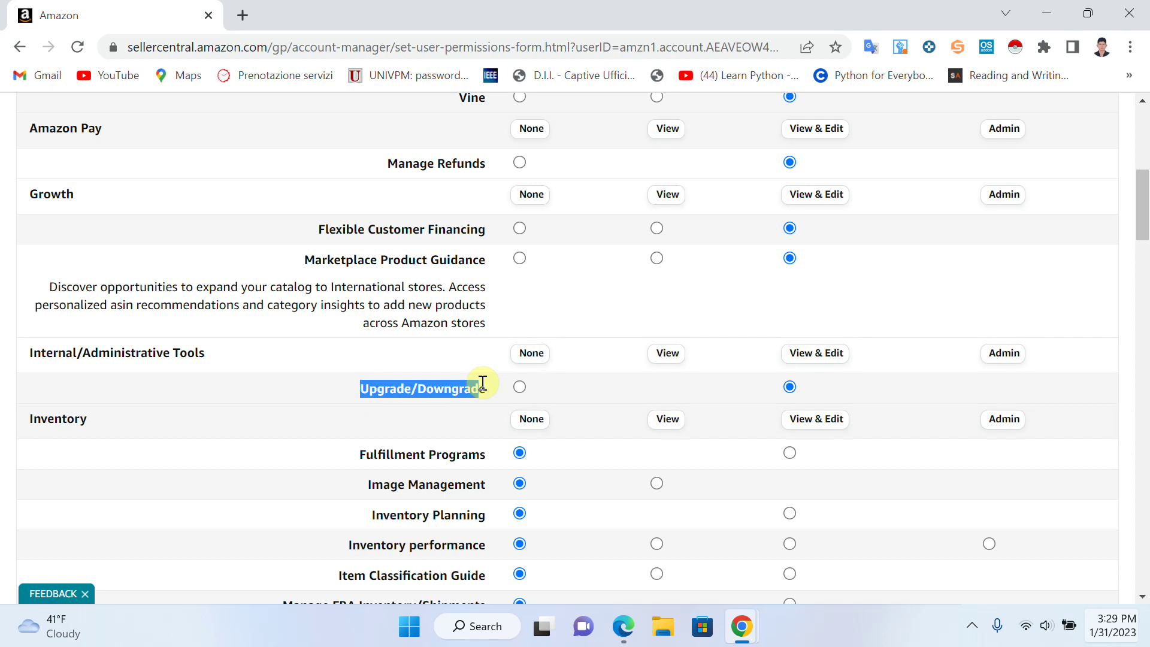
pyautogui.click(519, 387)
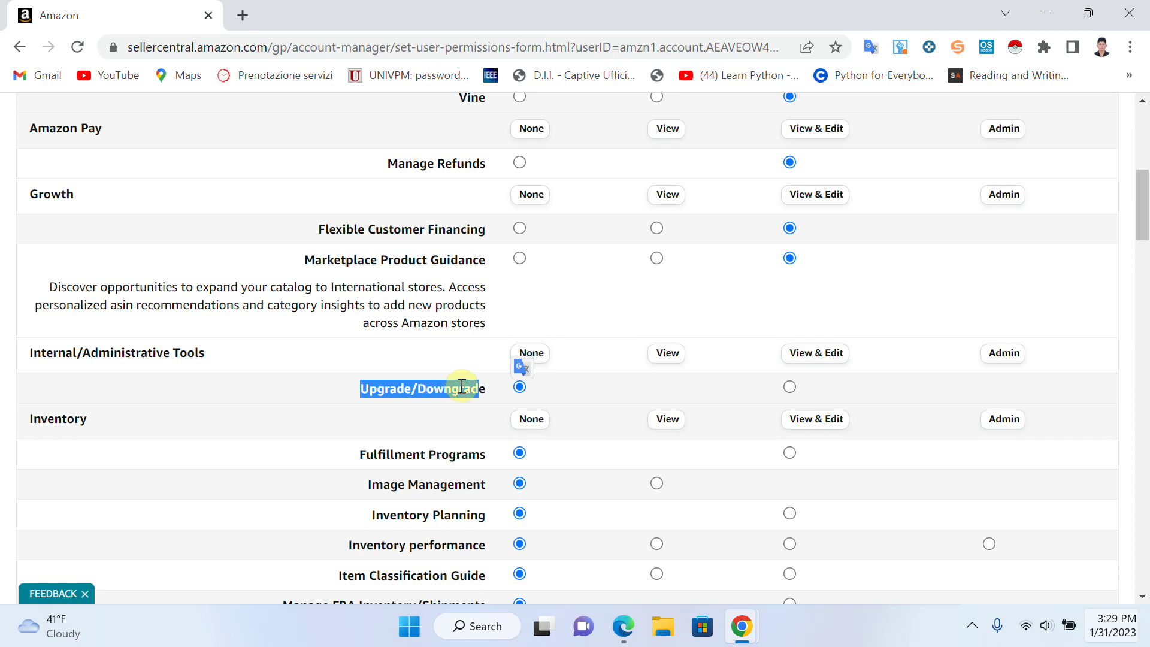
pyautogui.click(453, 388)
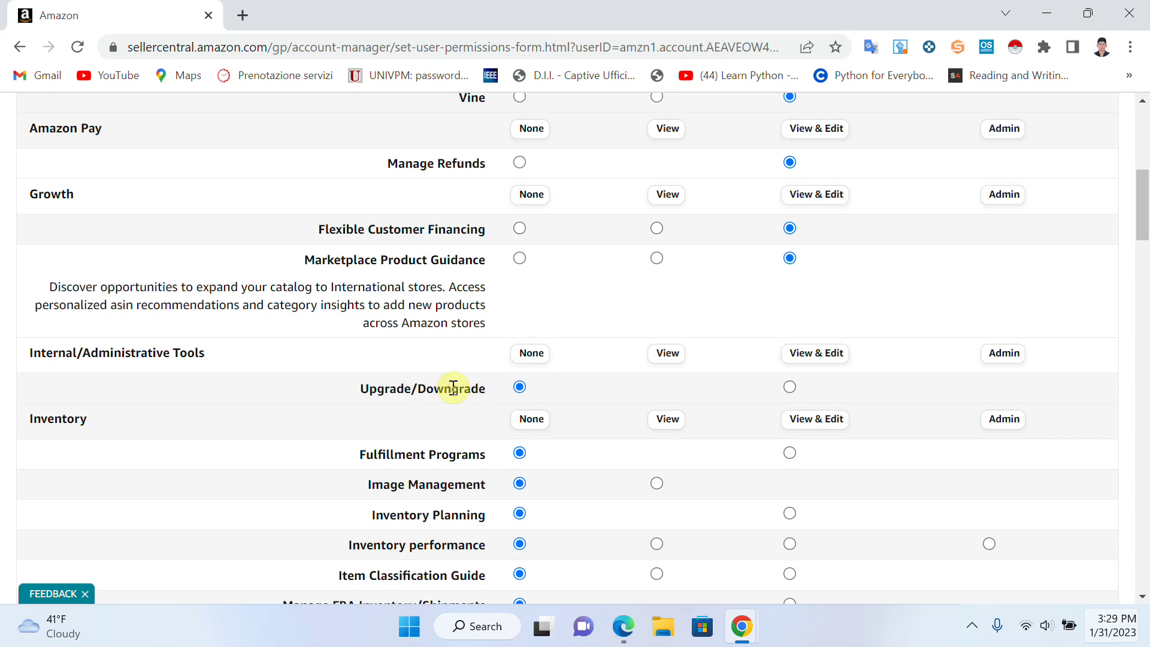
pyautogui.tripleClick(454, 388)
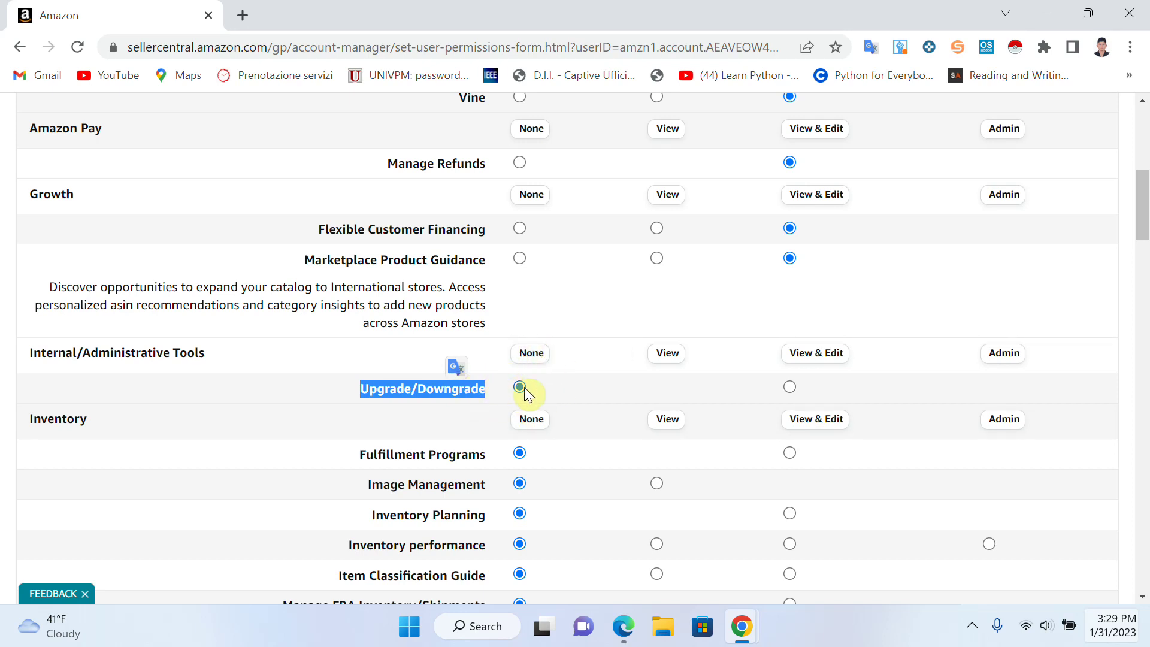
pyautogui.scroll(-3, 588, 396)
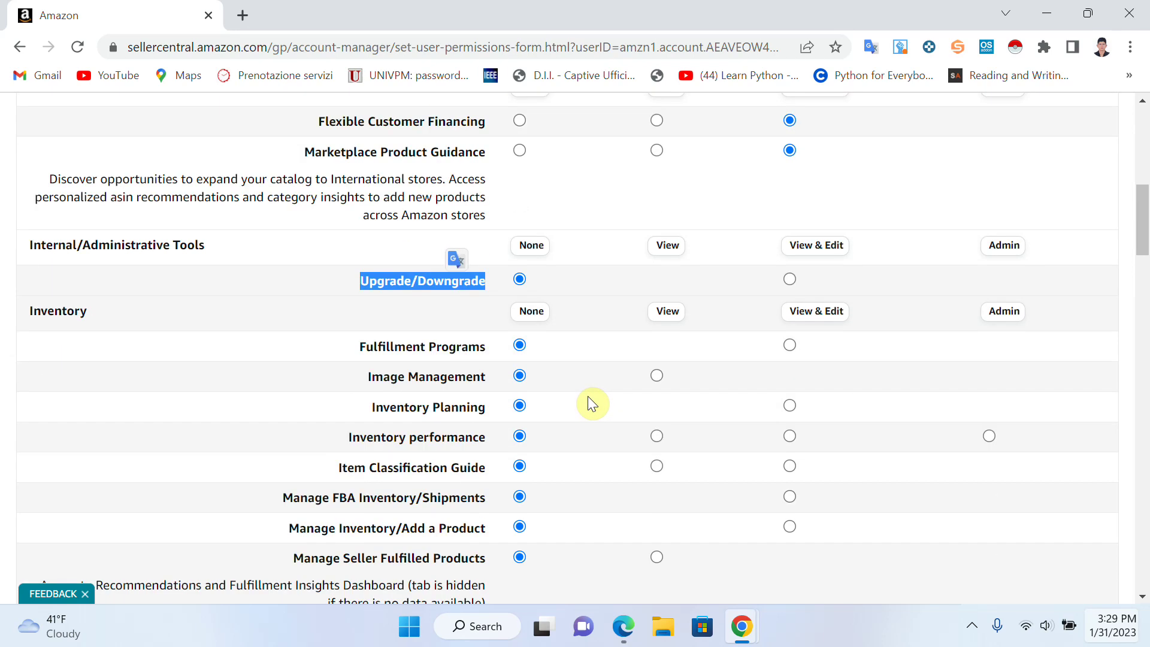
pyautogui.scroll(-1, 615, 360)
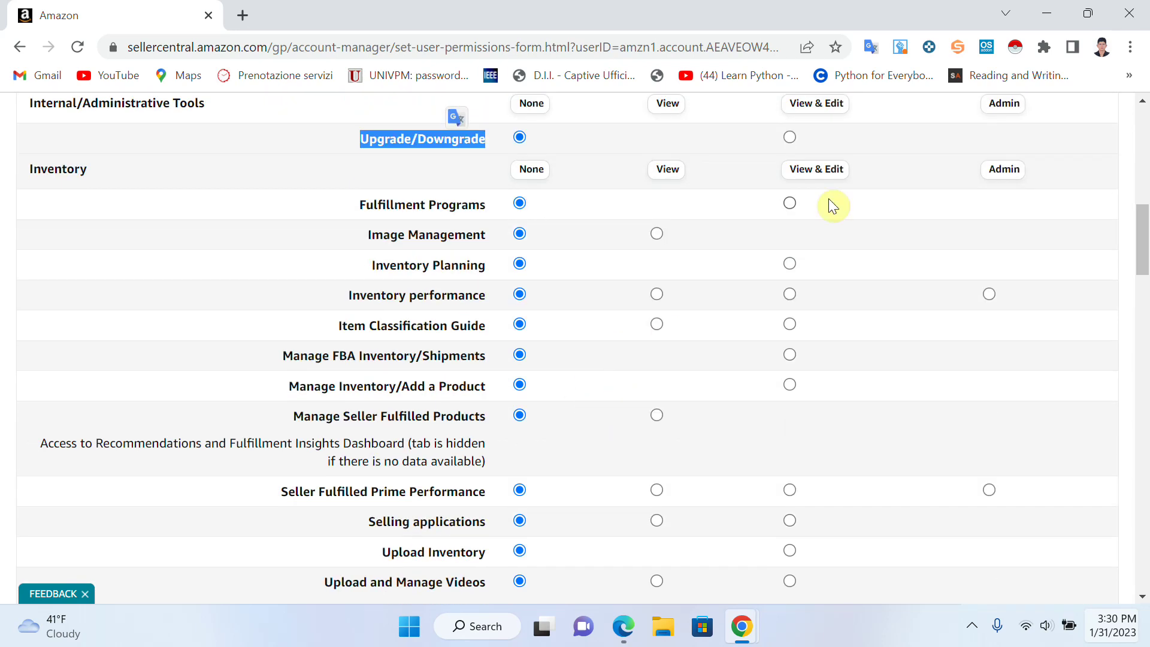
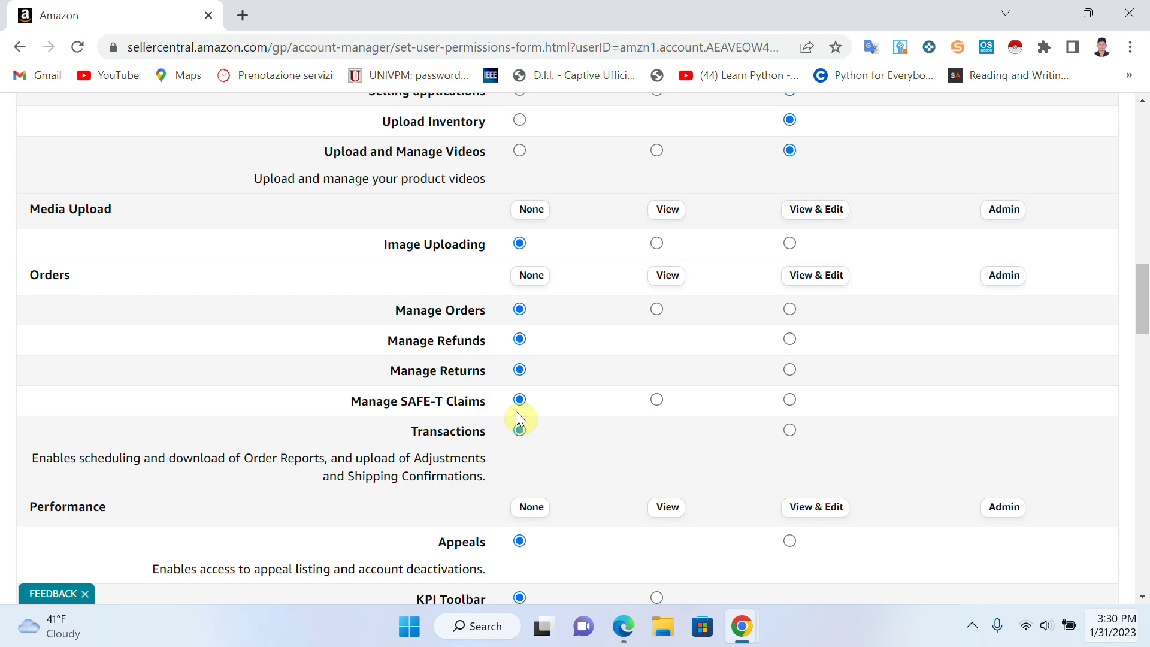
# Set all Orders and Performance permissions to View & Edit
pyautogui.scroll(2, 546, 444)
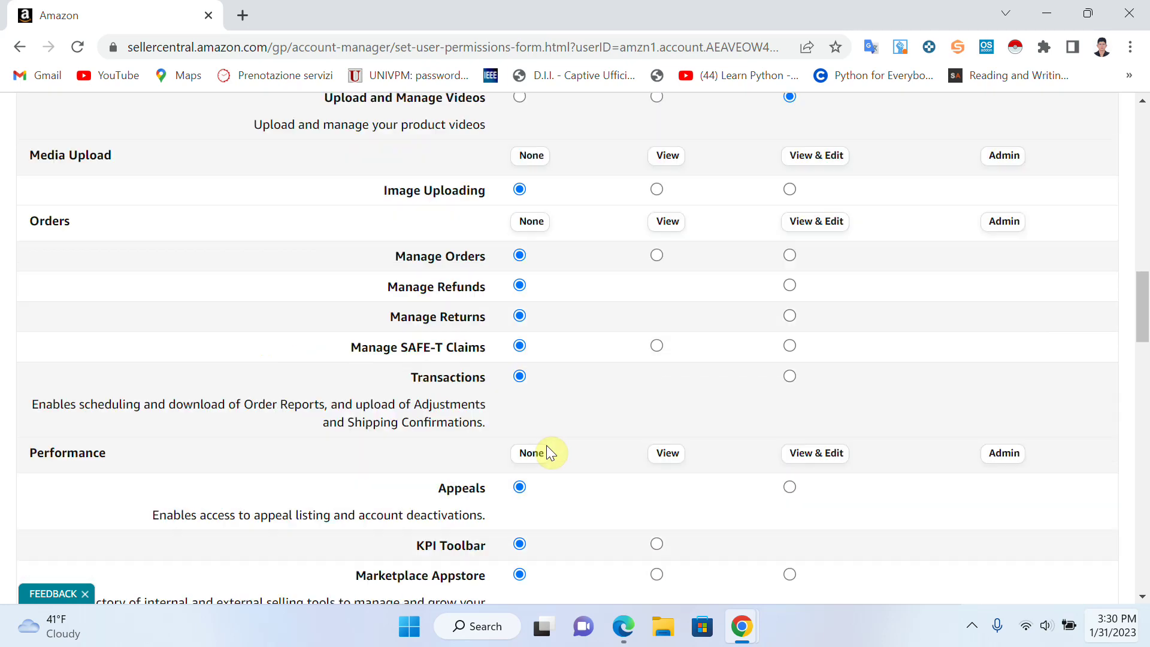
pyautogui.scroll(1, 430, 316)
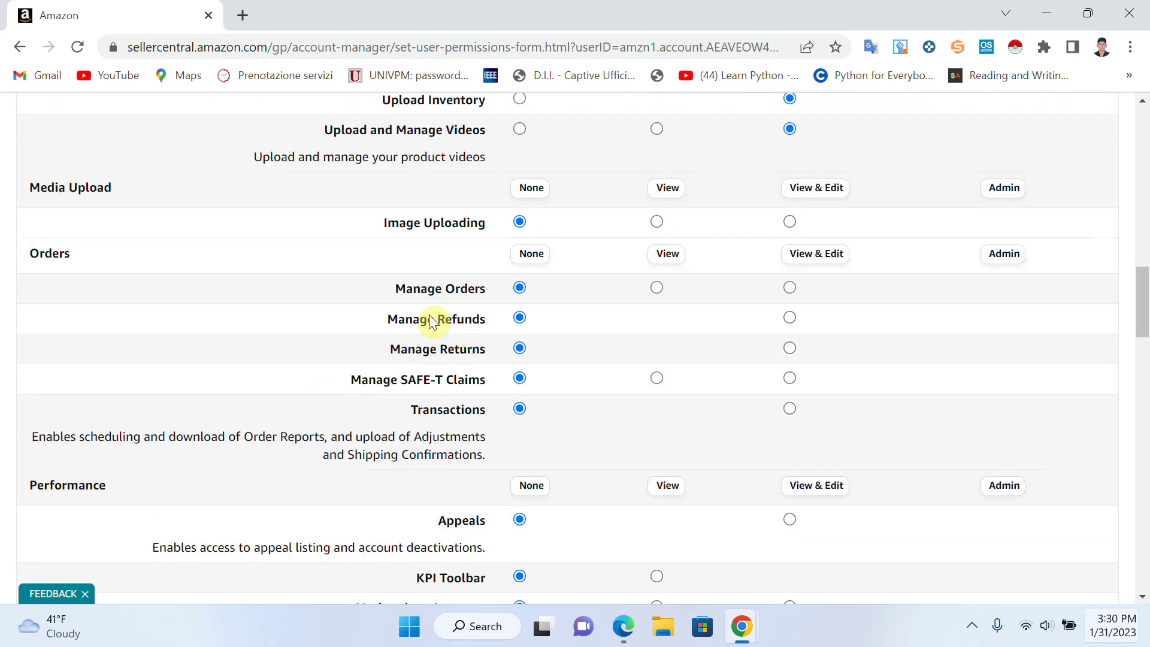
pyautogui.click(804, 251)
pyautogui.scroll(-3, 731, 342)
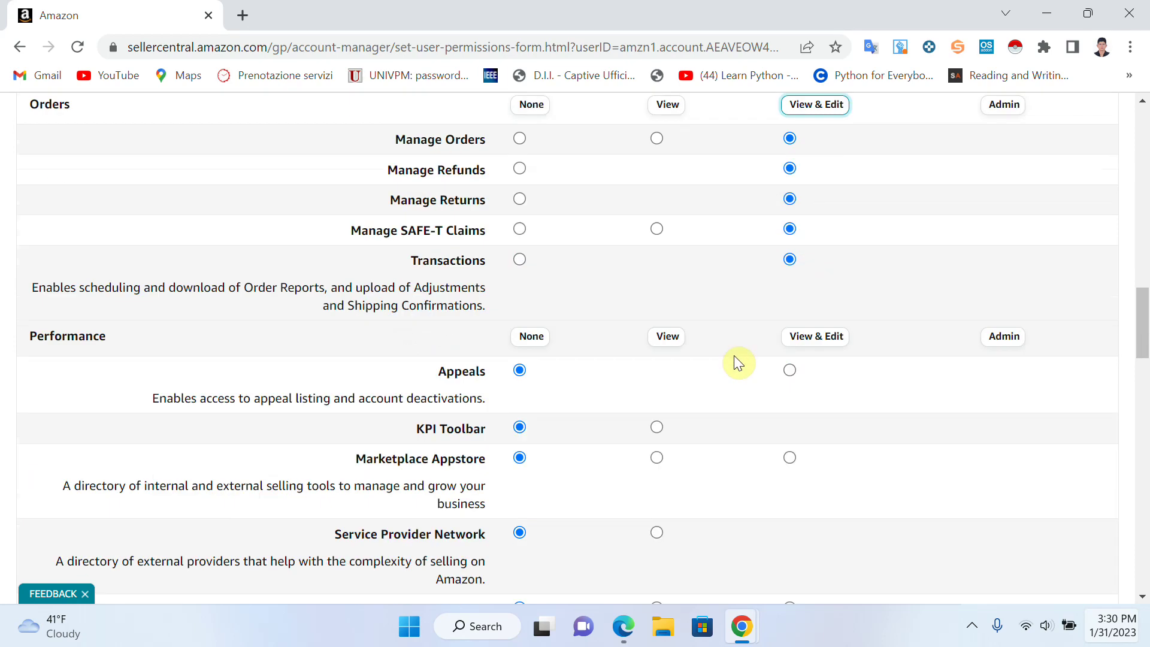
pyautogui.scroll(-4, 736, 358)
pyautogui.scroll(1, 736, 358)
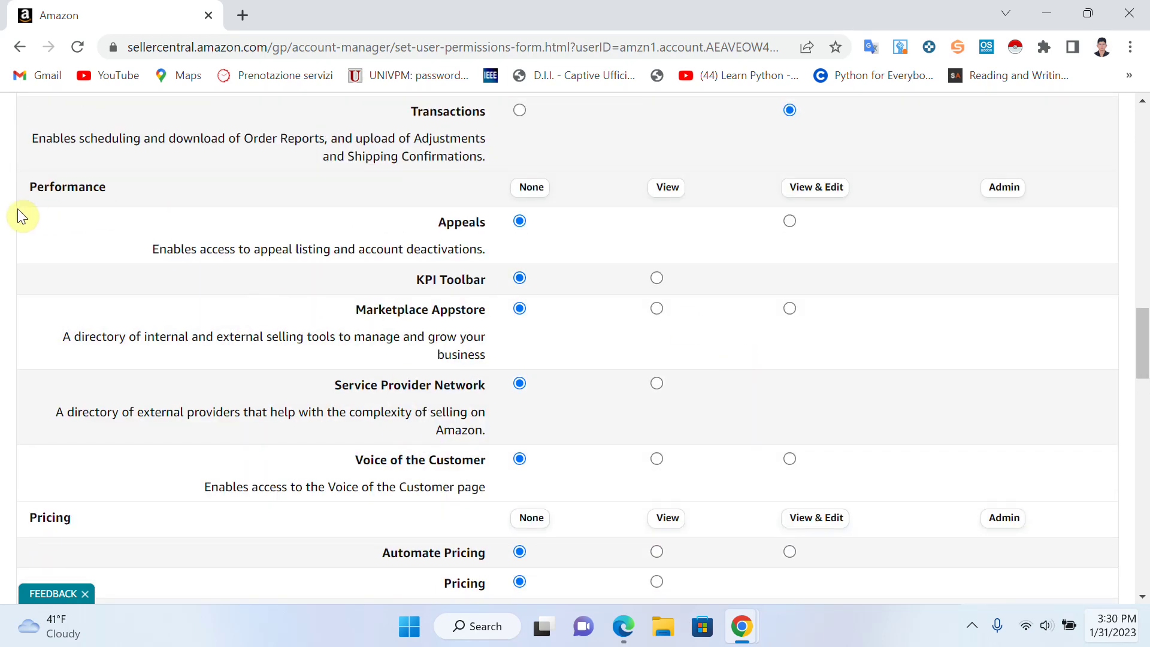
pyautogui.scroll(-1, 358, 419)
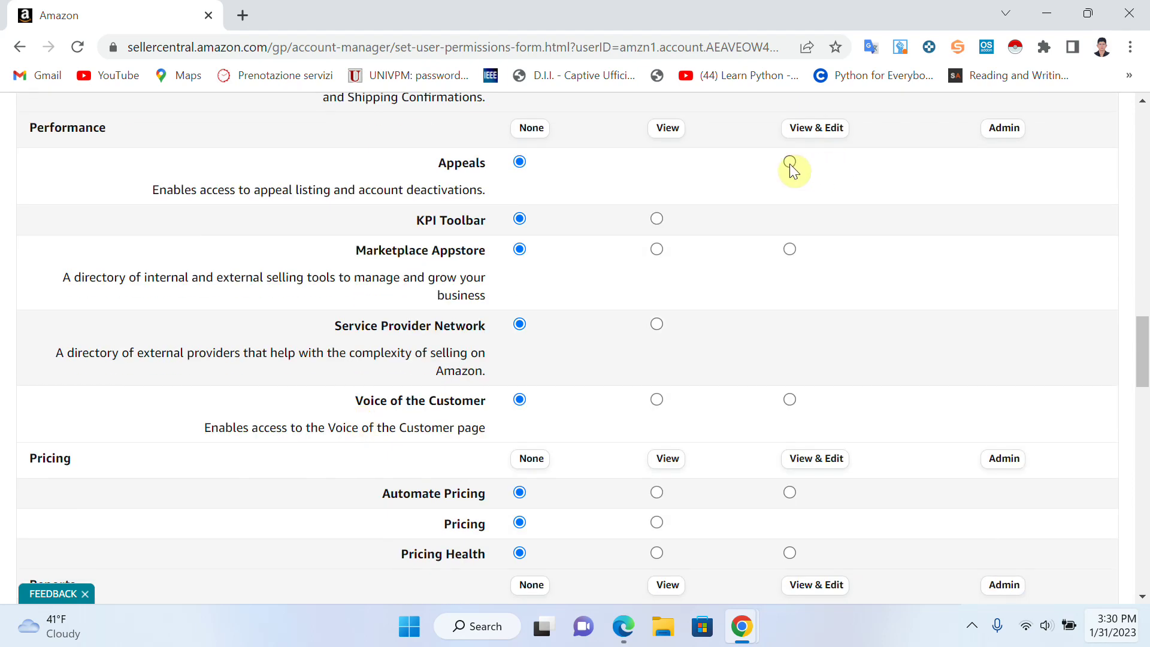
pyautogui.click(800, 129)
# Set all Pricing and Reports permissions to View & Edit
pyautogui.scroll(-2, 719, 298)
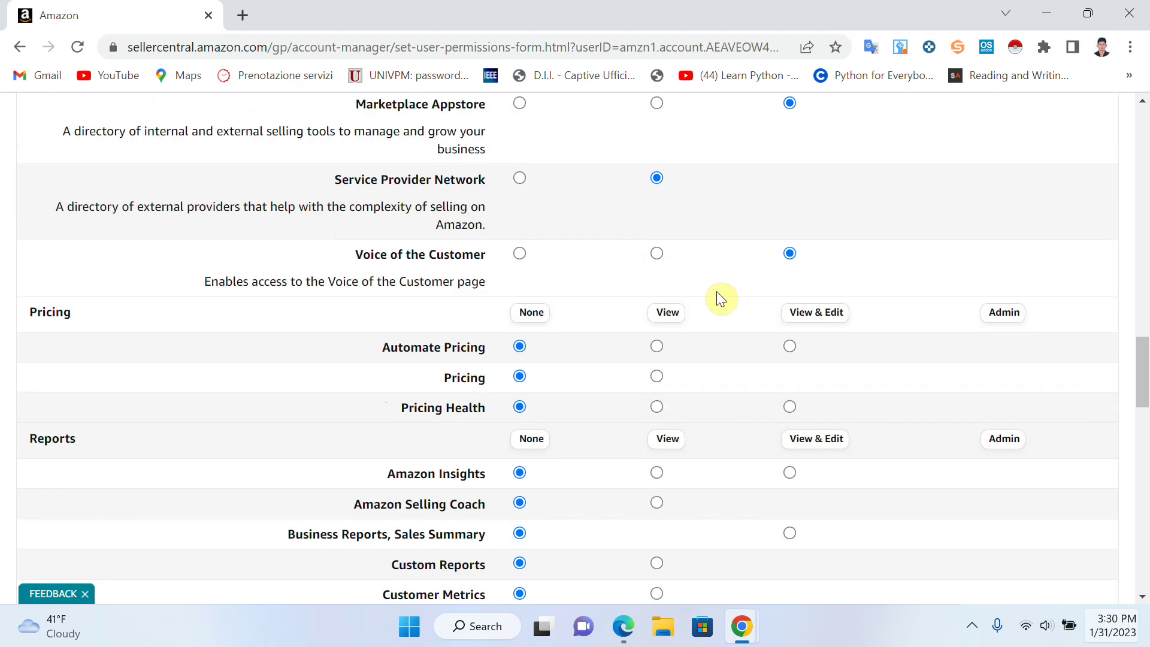
pyautogui.scroll(-1, 568, 398)
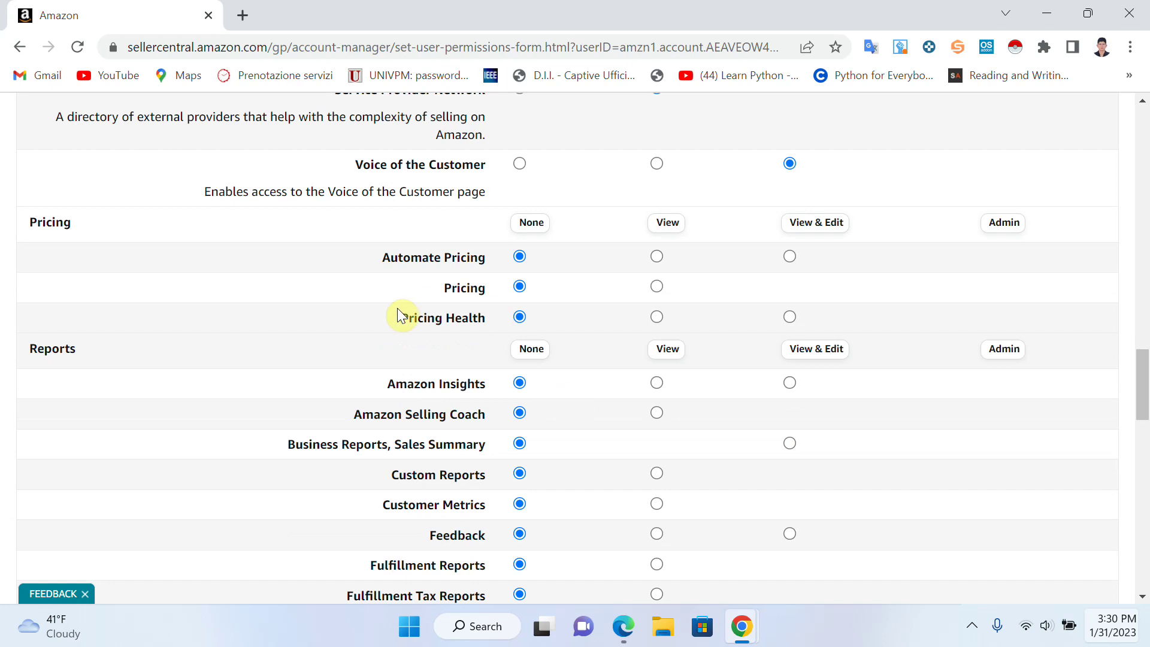
pyautogui.click(801, 227)
pyautogui.scroll(-5, 653, 372)
pyautogui.scroll(3, 652, 372)
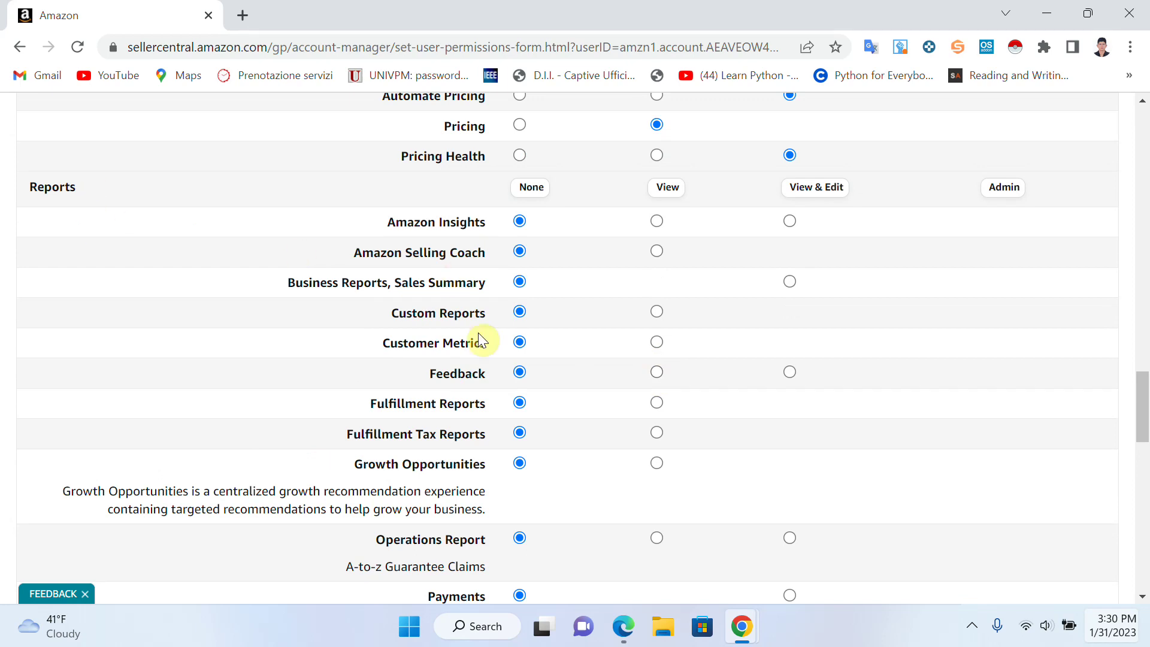
pyautogui.click(803, 188)
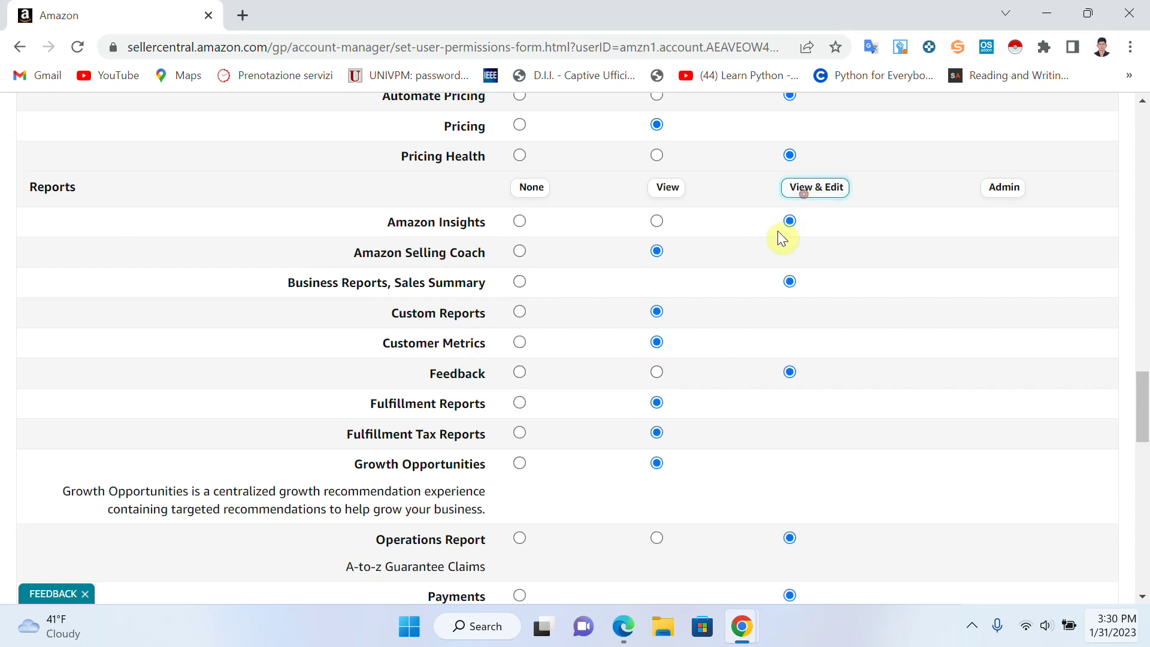
# Give Compliance Central under Services View & Edit access
pyautogui.scroll(-3, 692, 361)
pyautogui.scroll(-3, 693, 361)
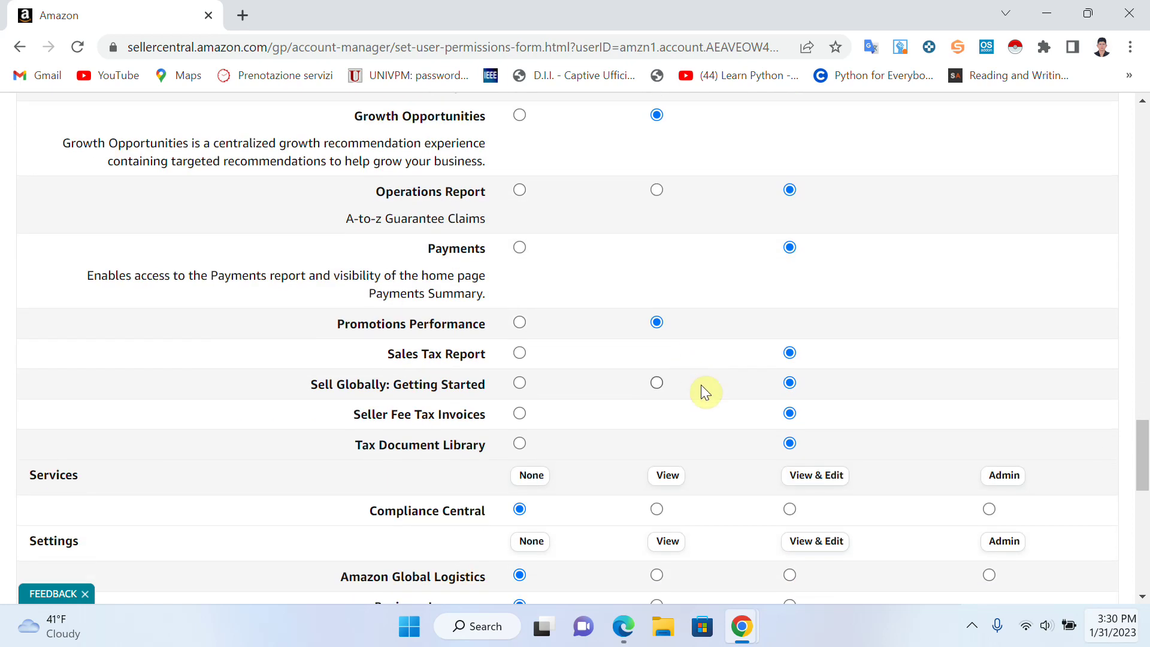
pyautogui.scroll(-2, 700, 385)
pyautogui.scroll(-1, 587, 398)
pyautogui.scroll(-2, 587, 398)
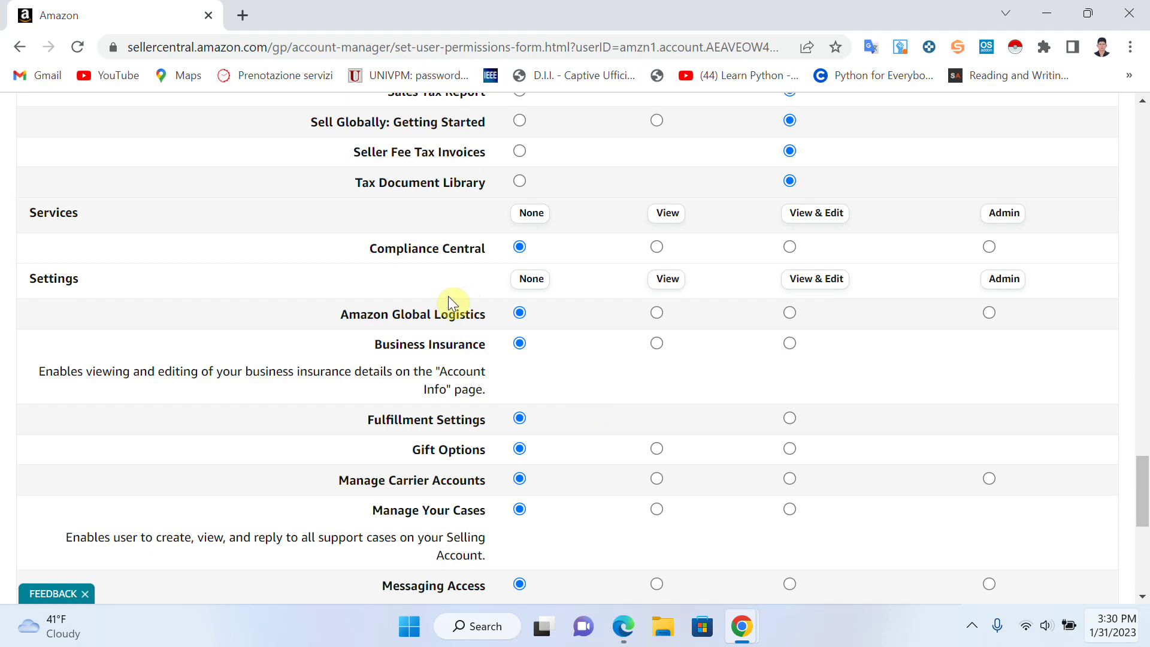
pyautogui.click(817, 214)
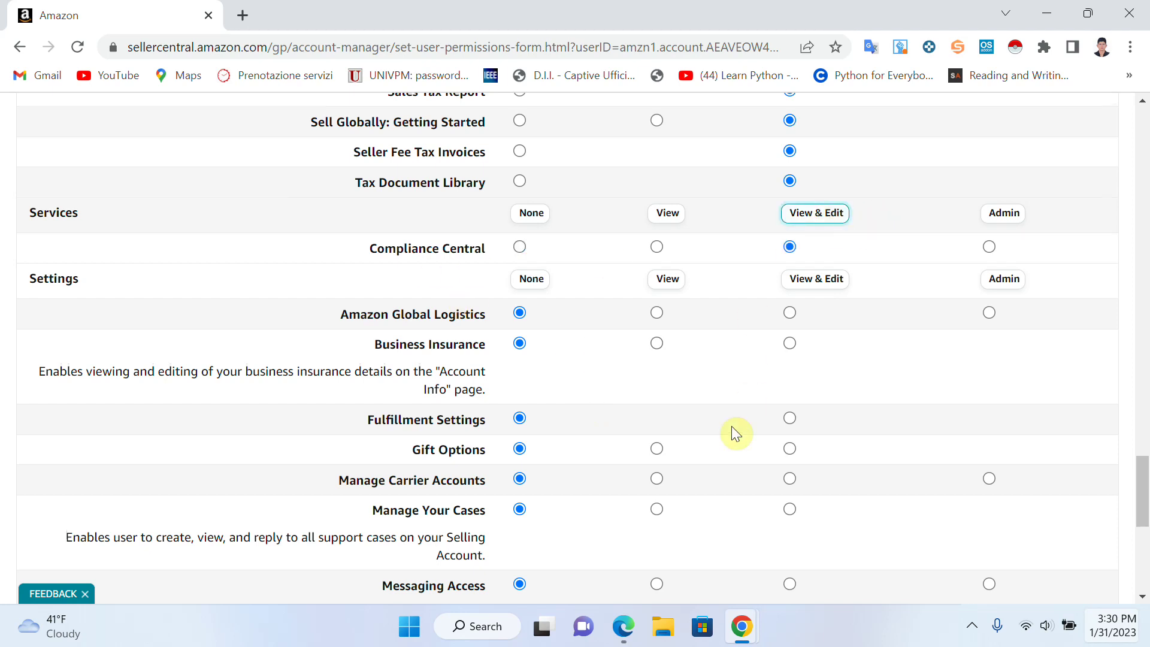
pyautogui.scroll(-1, 732, 426)
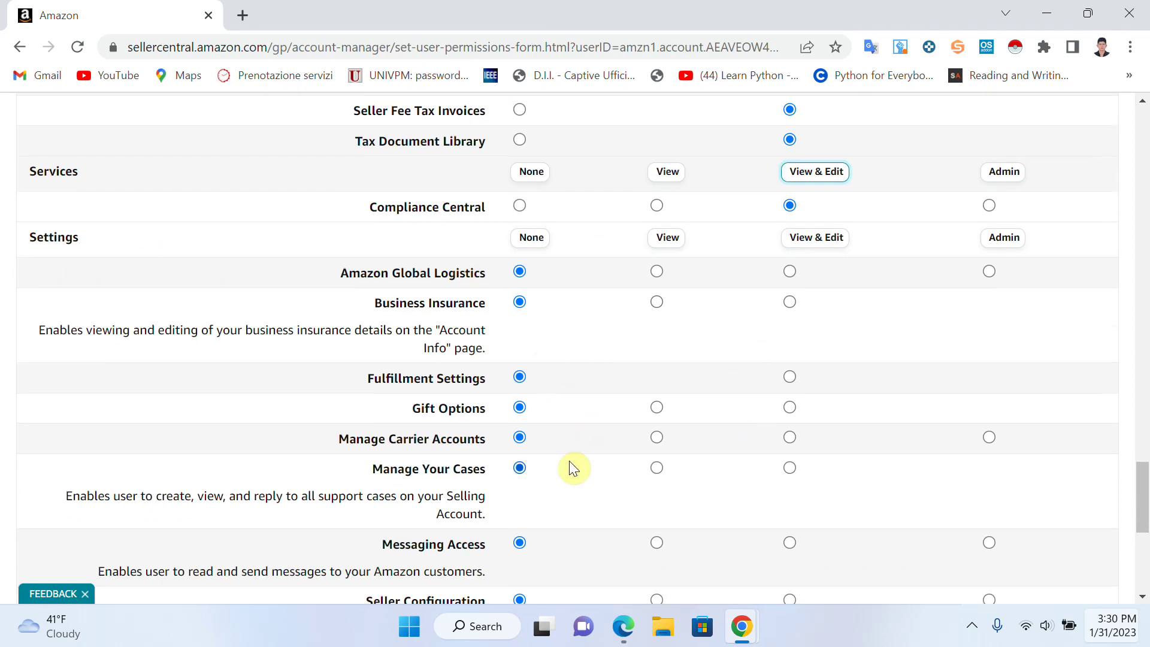
pyautogui.scroll(-2, 570, 464)
pyautogui.scroll(-4, 570, 467)
pyautogui.scroll(2, 570, 467)
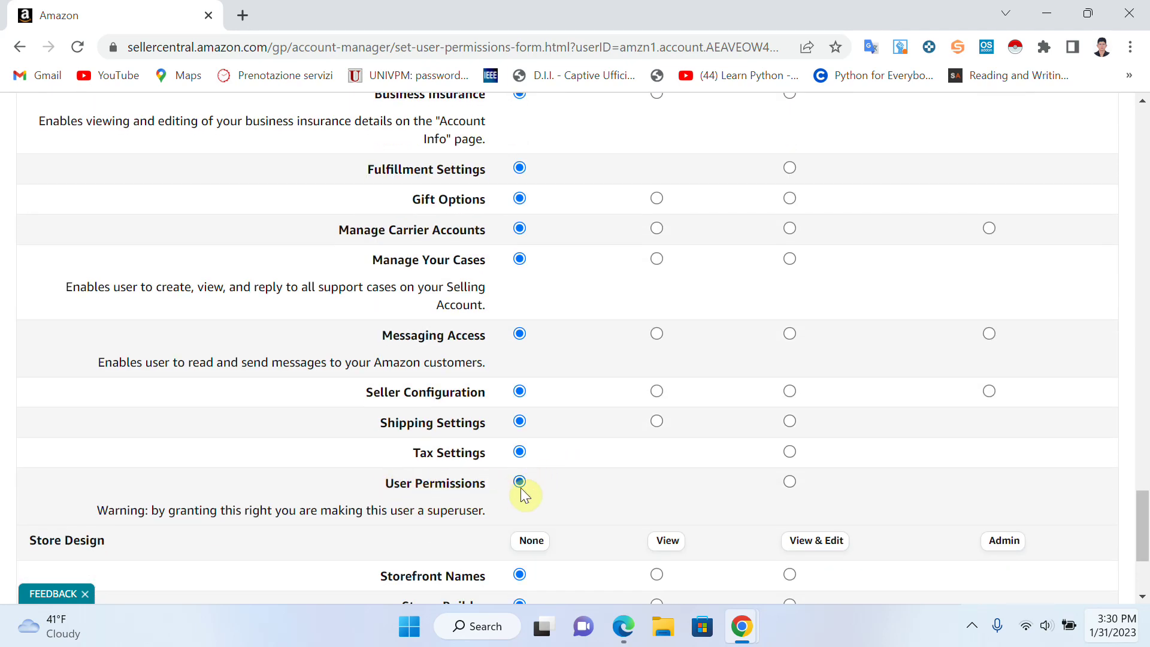
# Set Settings permissions to View & Edit, keeping User Permissions and Seller Configuration at None
pyautogui.scroll(3, 763, 234)
pyautogui.click(790, 193)
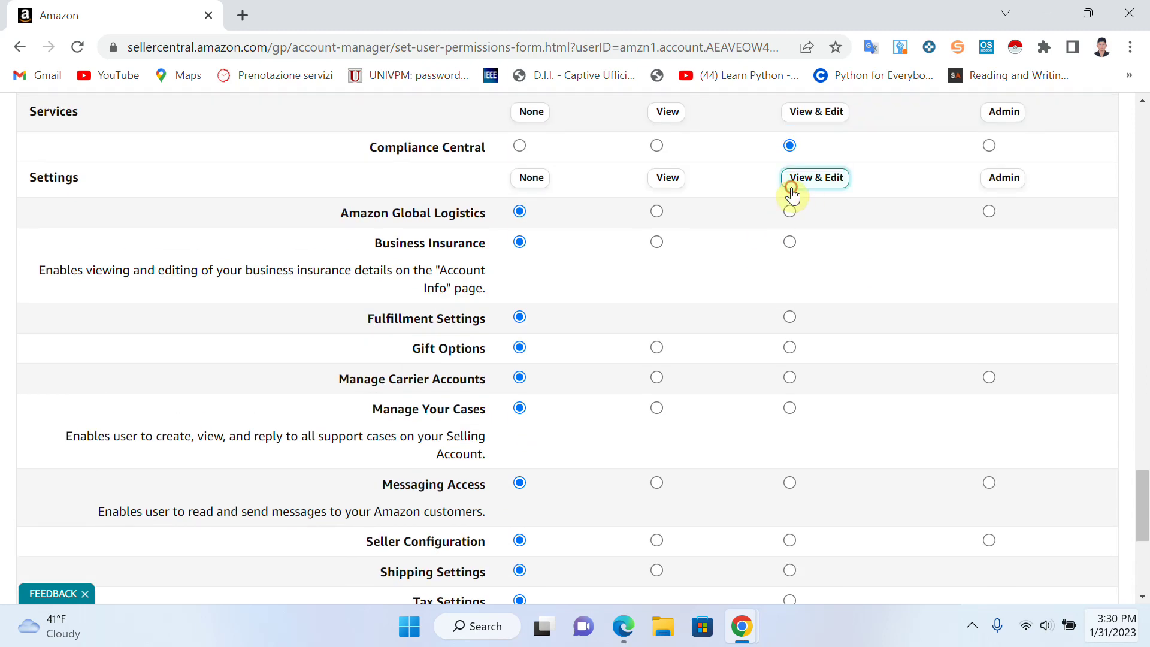
pyautogui.click(803, 178)
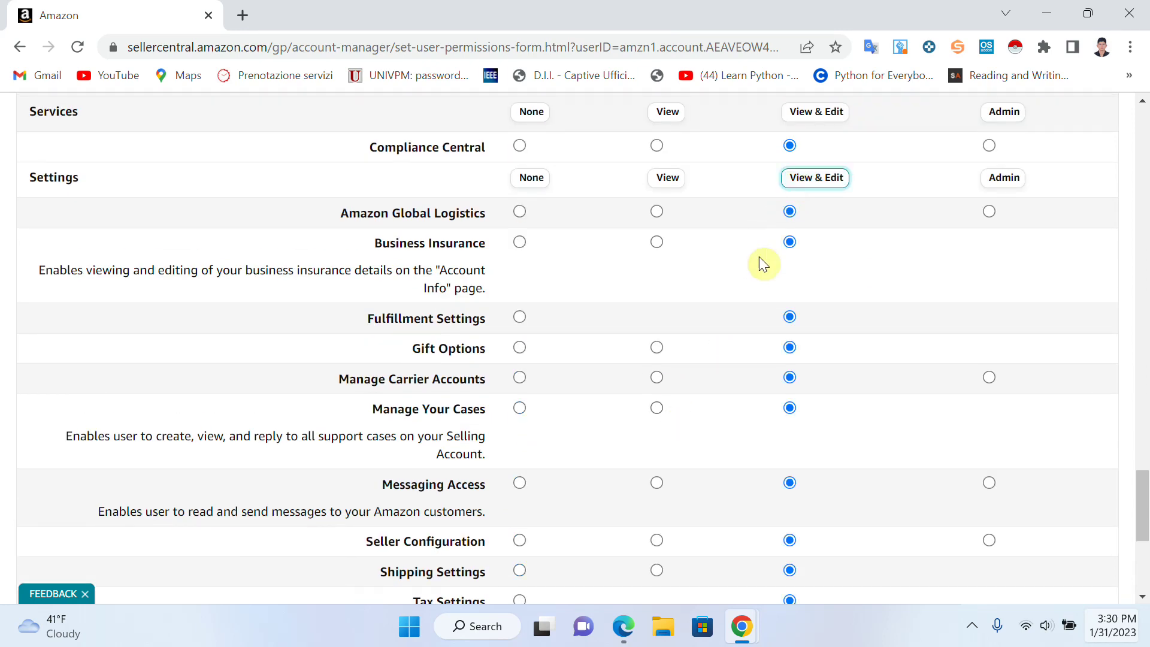
pyautogui.scroll(-5, 761, 261)
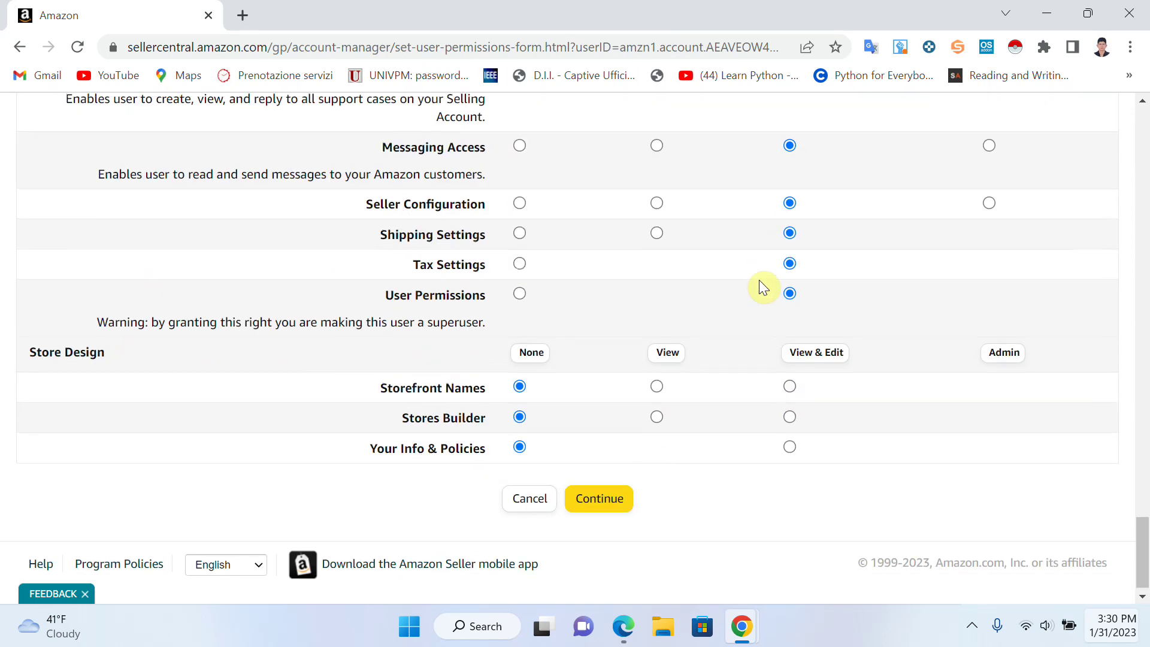
pyautogui.click(518, 293)
pyautogui.scroll(1, 547, 309)
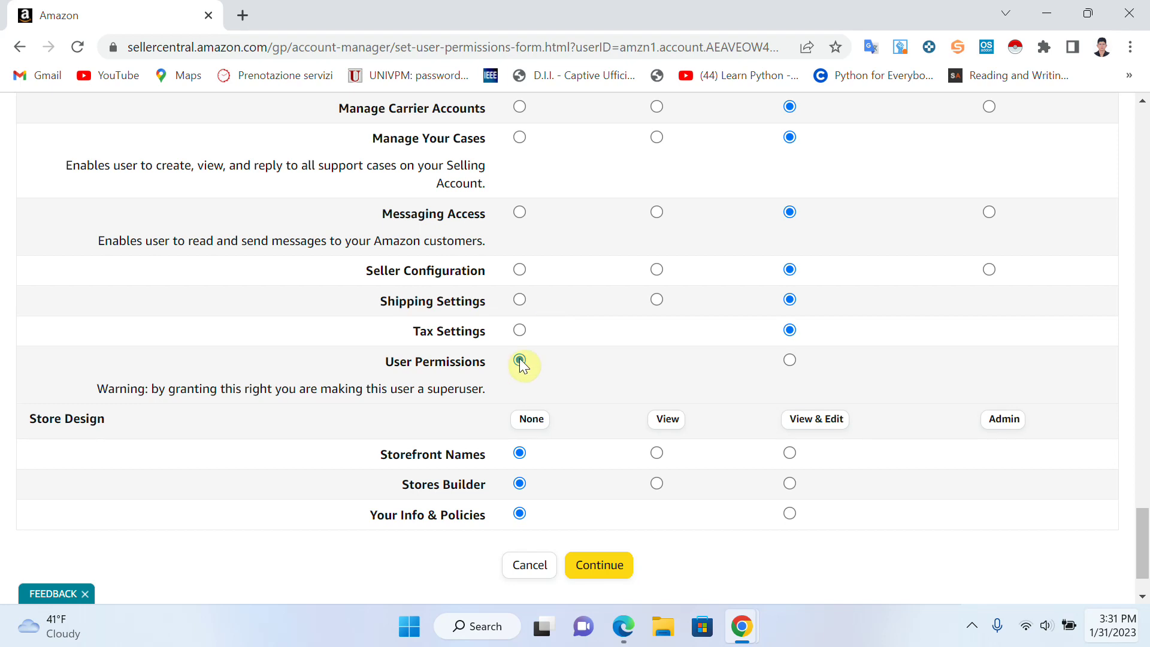
pyautogui.scroll(1, 552, 364)
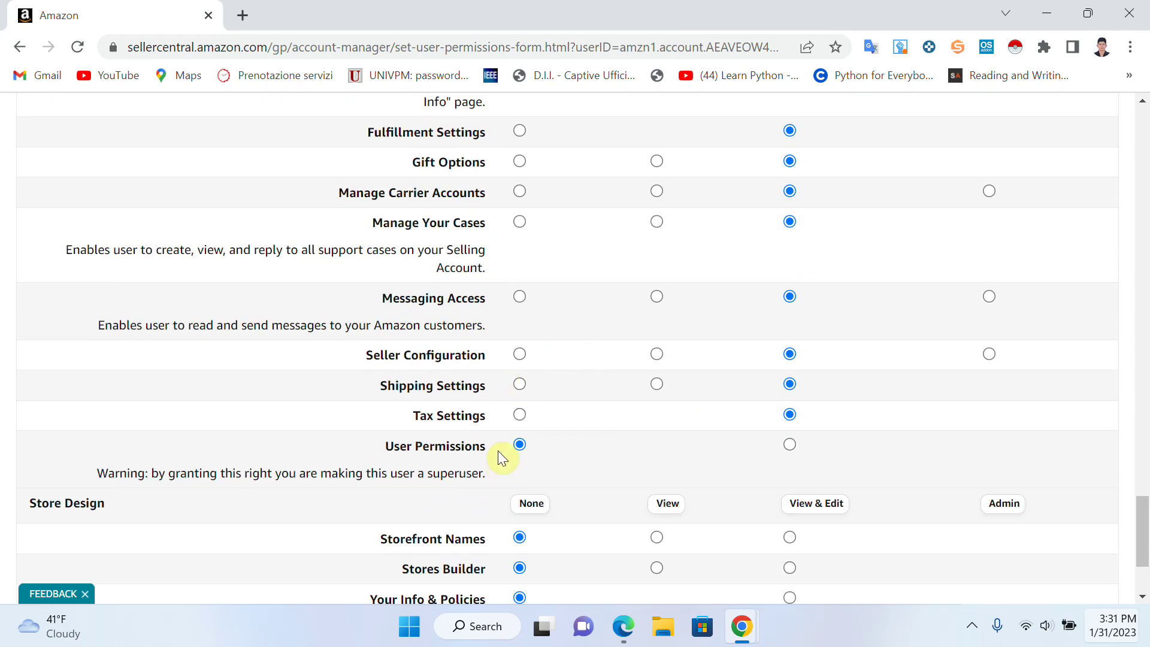
pyautogui.scroll(1, 516, 449)
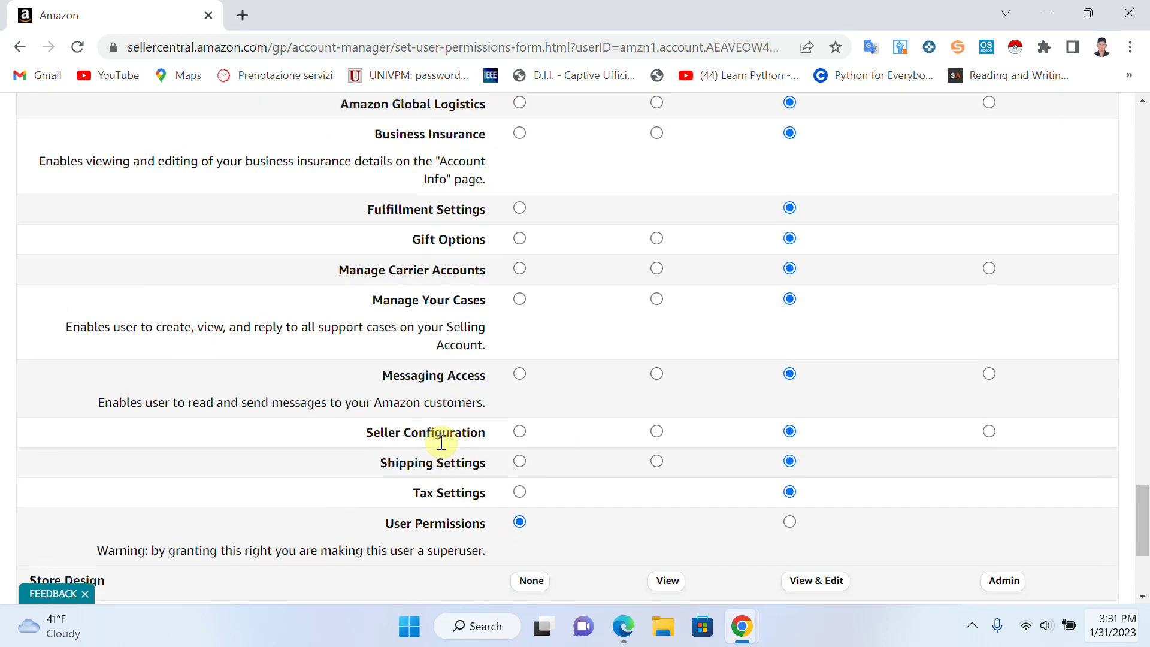
pyautogui.click(520, 435)
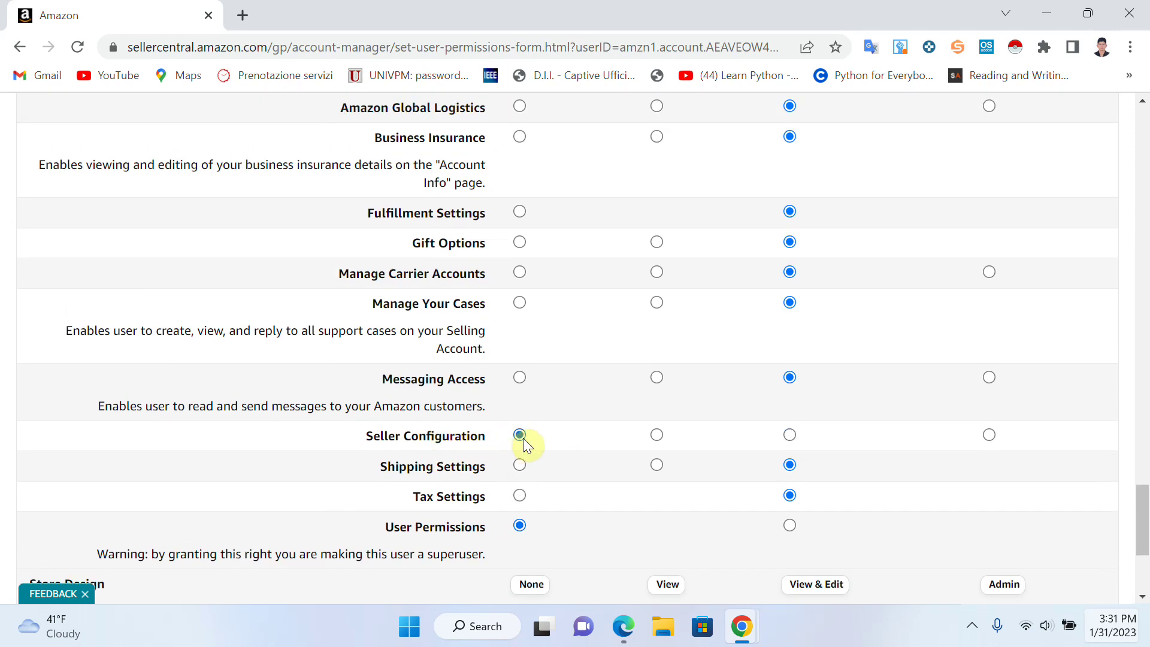
# Give Stores Builder and Storefront Names View & Edit access and submit the form
pyautogui.scroll(1, 522, 437)
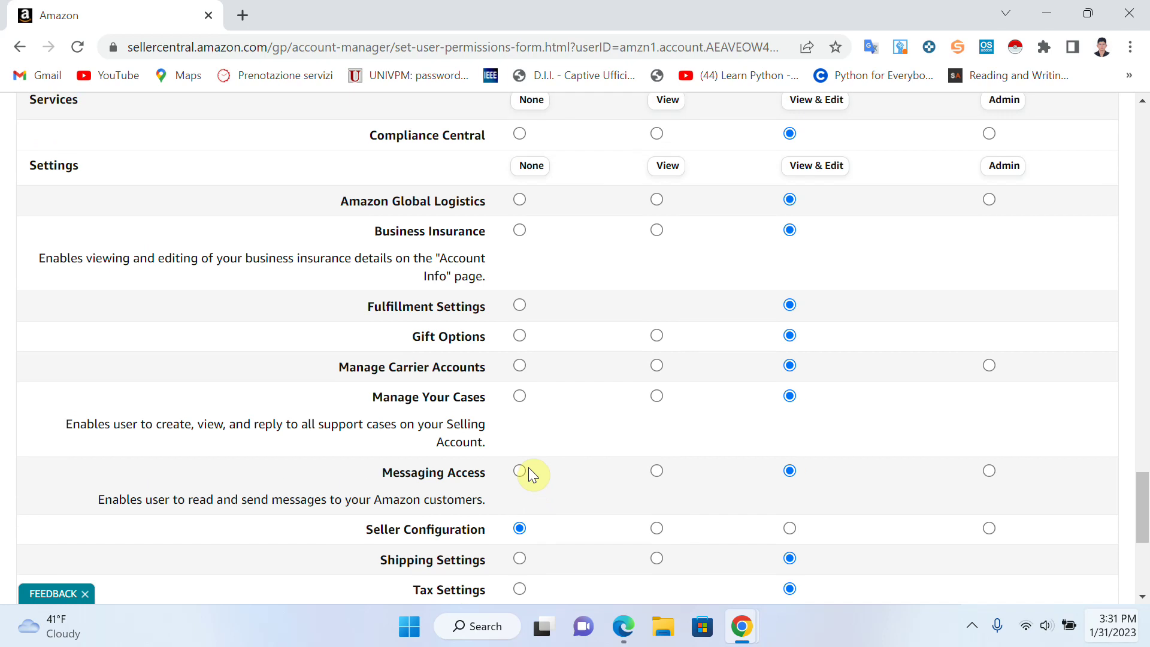
pyautogui.scroll(-4, 527, 473)
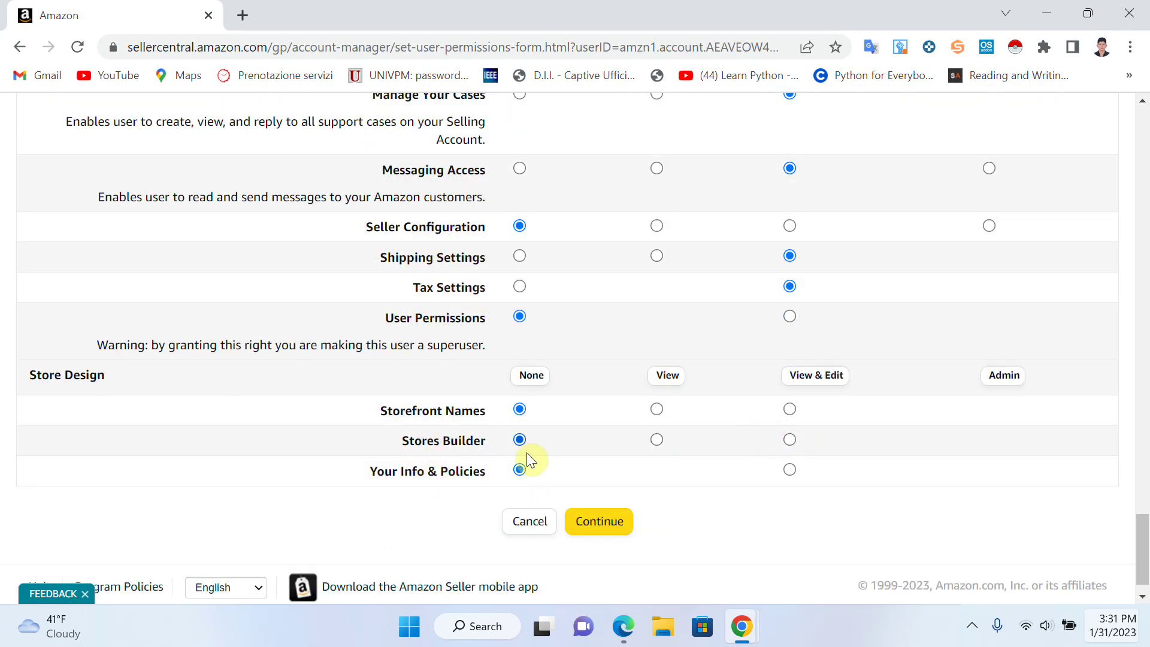
pyautogui.click(790, 440)
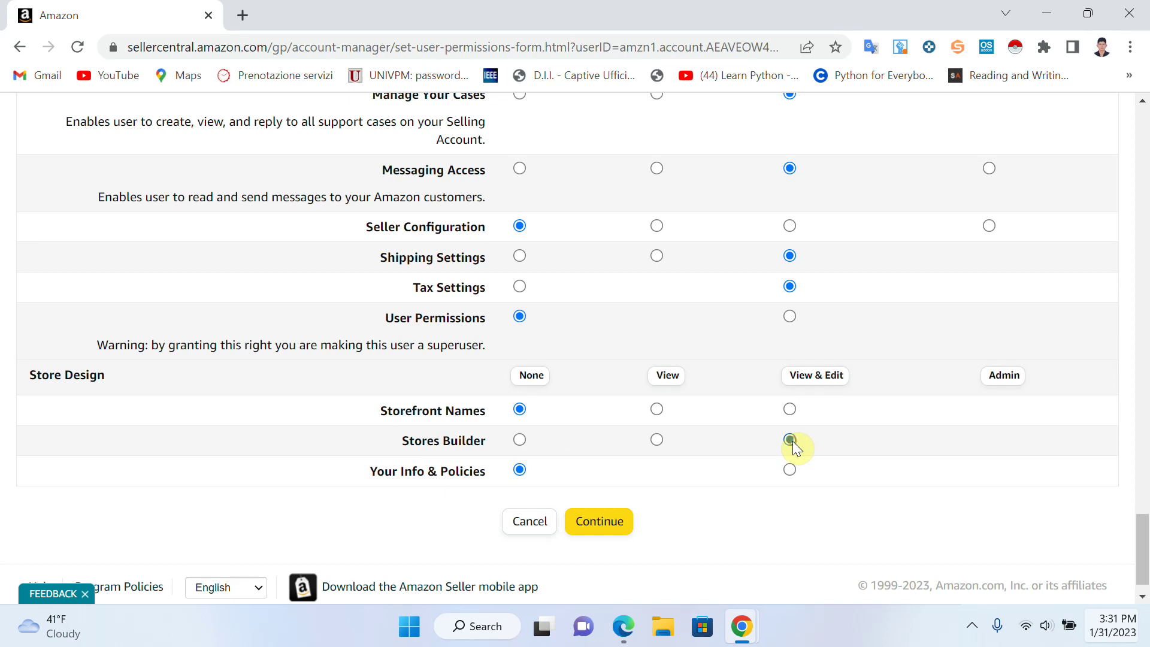
pyautogui.click(790, 409)
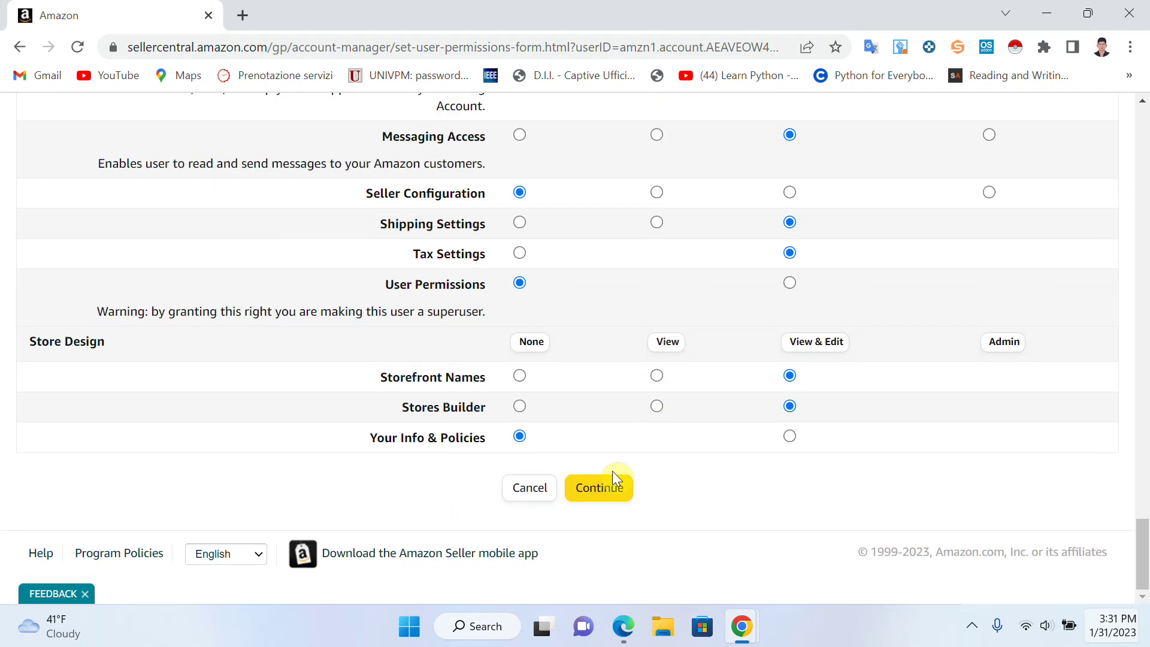
pyautogui.click(611, 493)
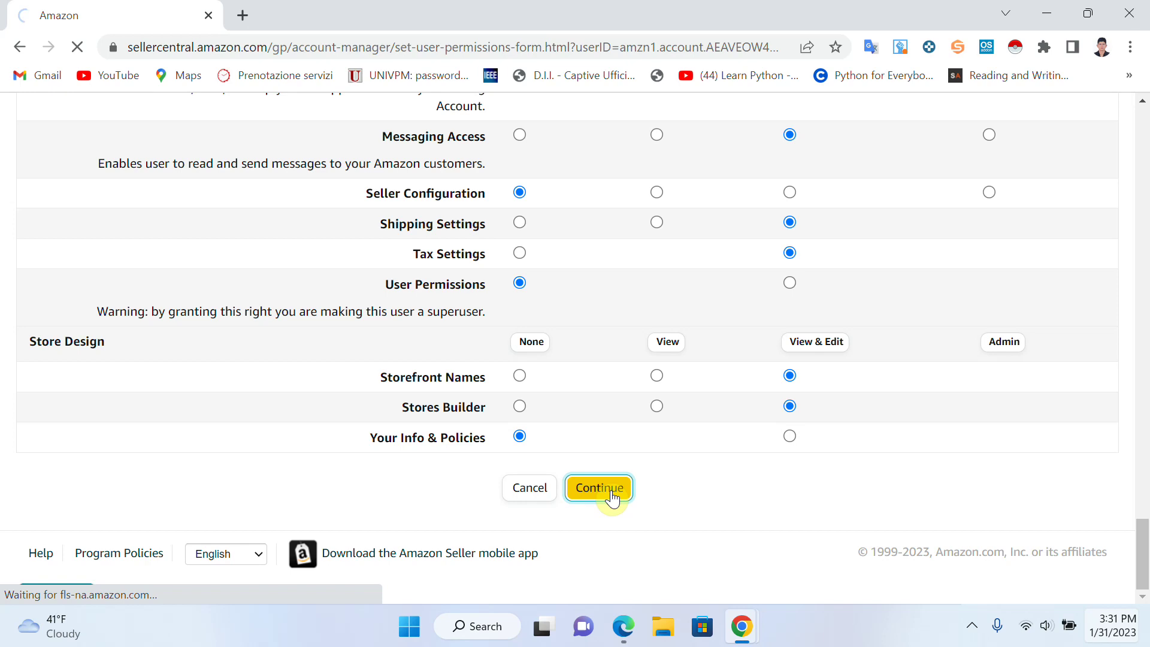
# Review the highlighted permission changes and confirm them with Continue to save
pyautogui.scroll(-3, 611, 498)
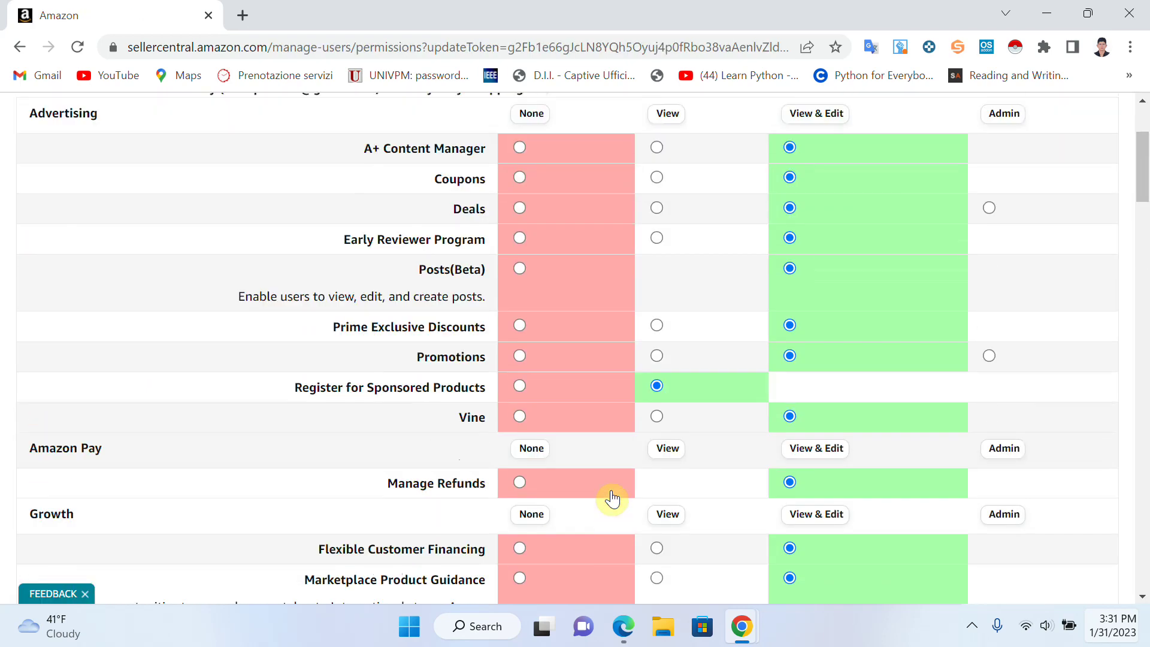
pyautogui.scroll(2, 605, 473)
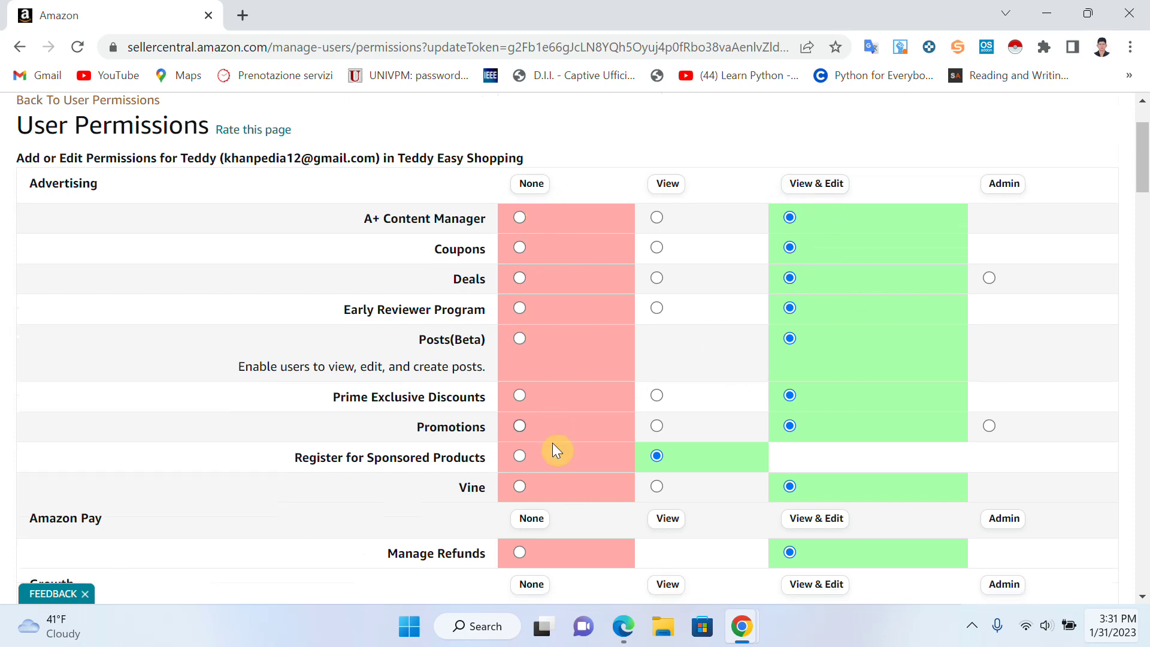
pyautogui.scroll(-7, 553, 443)
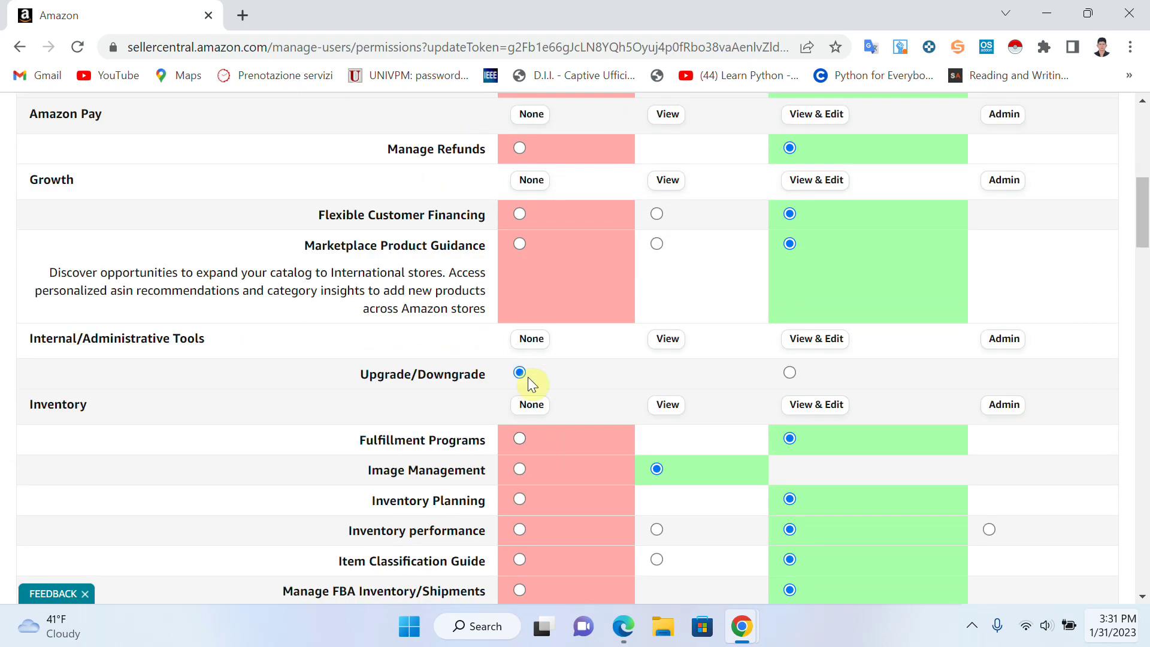
pyautogui.scroll(-4, 591, 439)
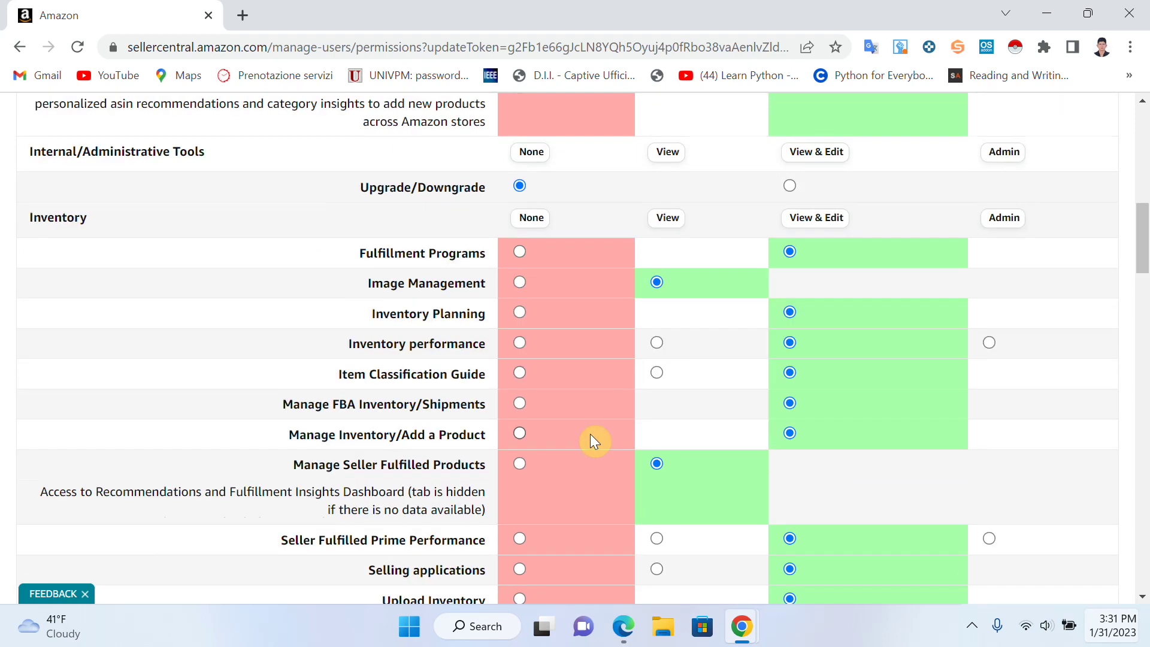
pyautogui.scroll(7, 592, 440)
pyautogui.scroll(4, 883, 279)
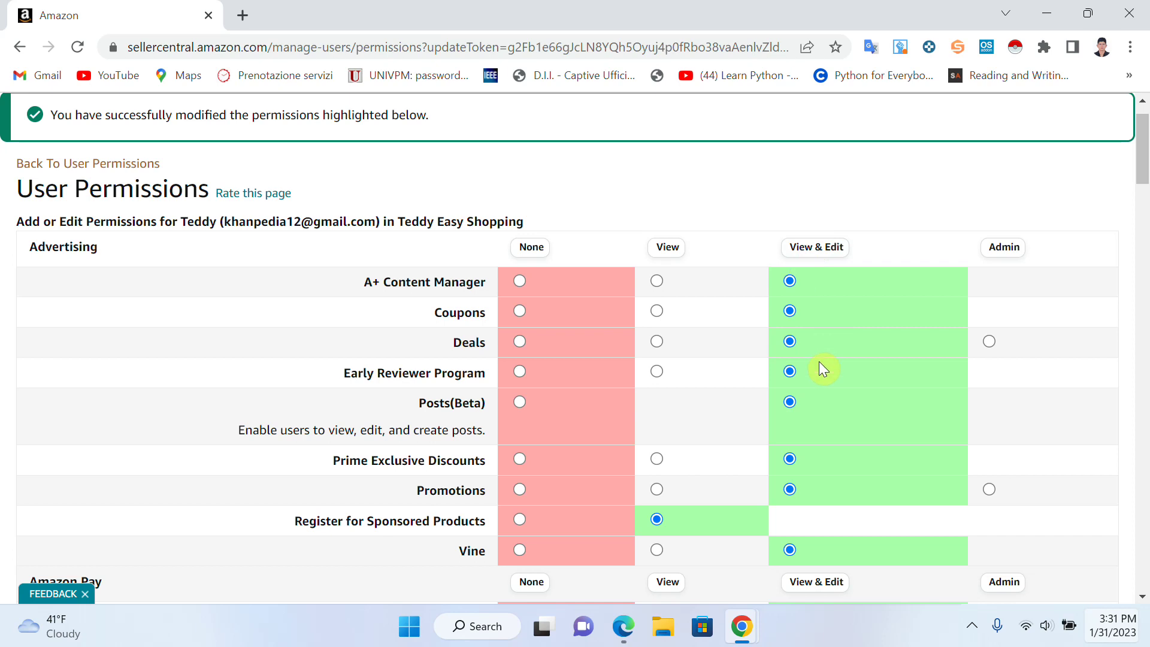
pyautogui.scroll(-20, 803, 389)
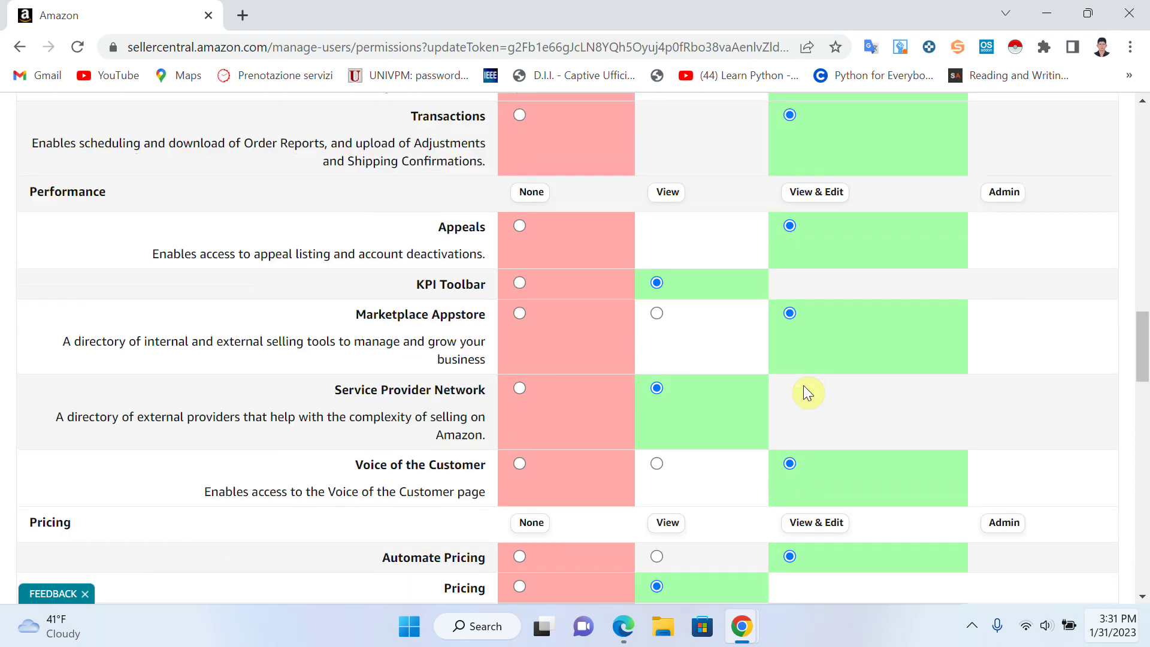
pyautogui.scroll(-7, 804, 389)
pyautogui.scroll(-5, 767, 399)
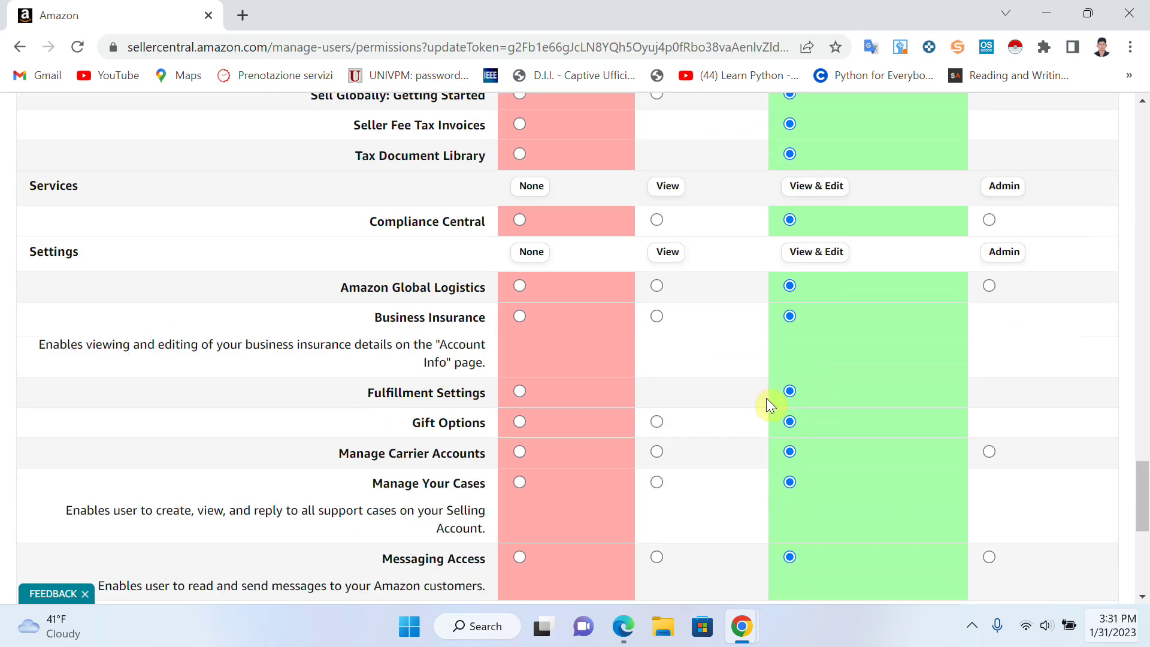
pyautogui.scroll(-7, 710, 348)
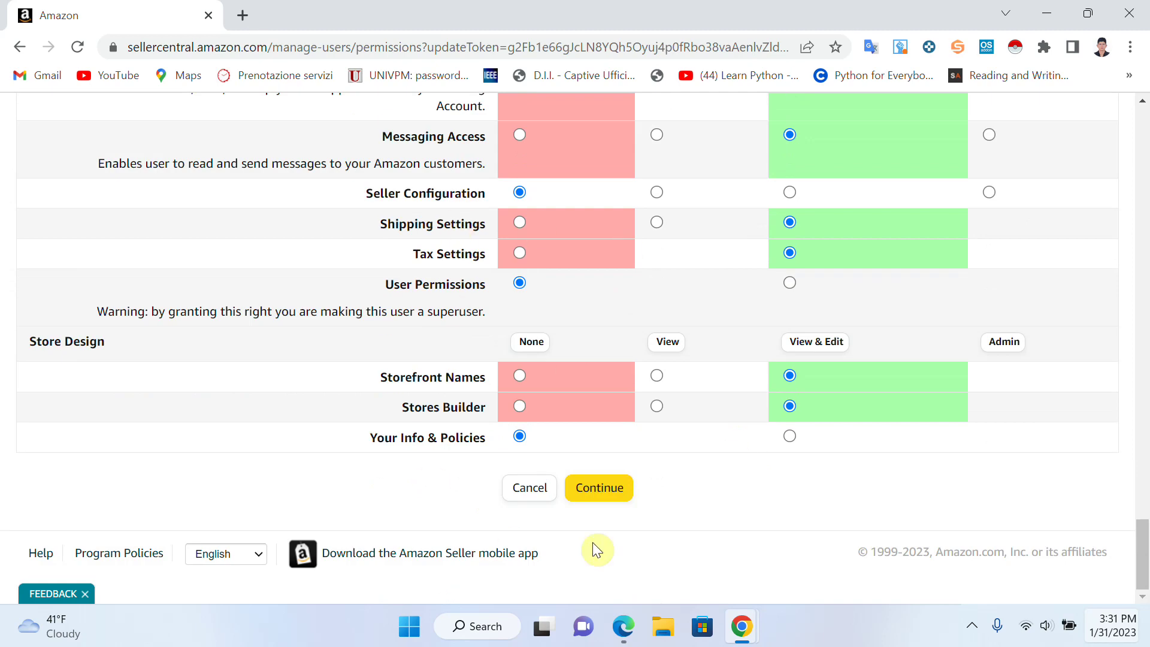
pyautogui.click(604, 497)
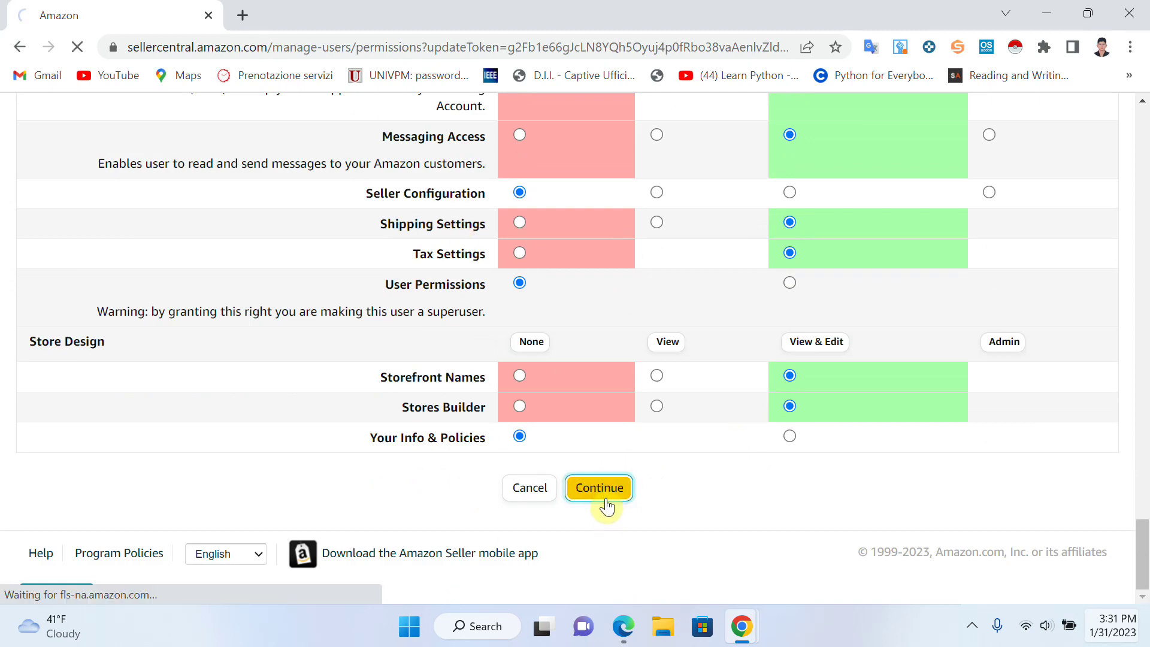
pyautogui.scroll(-6, 606, 506)
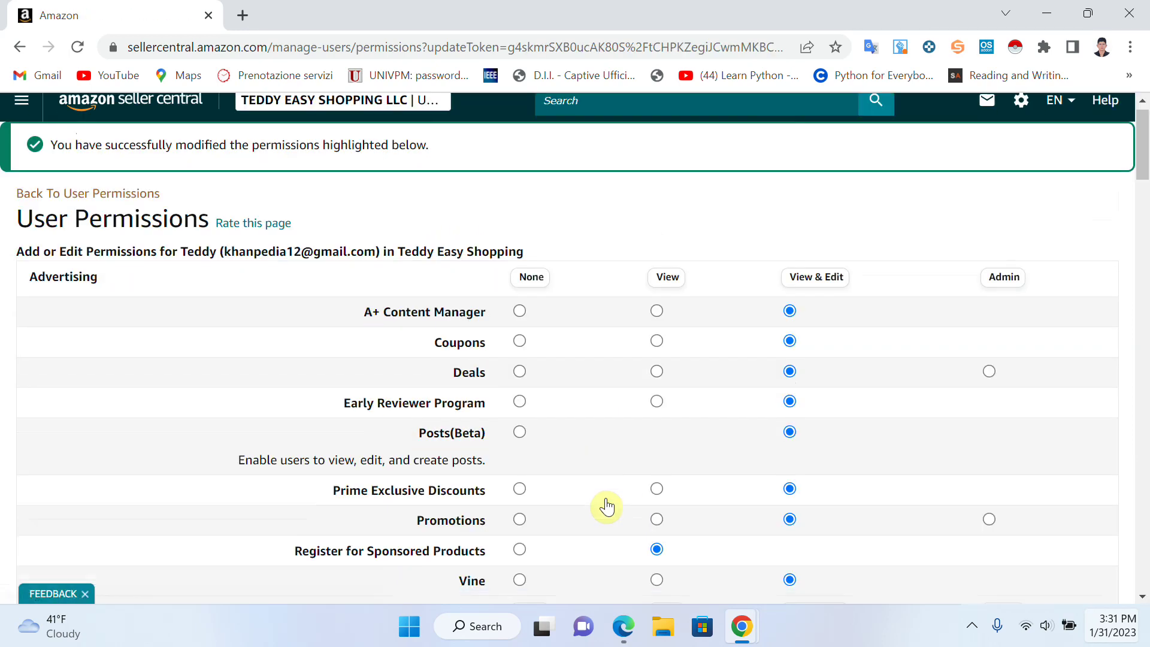
pyautogui.scroll(6, 606, 507)
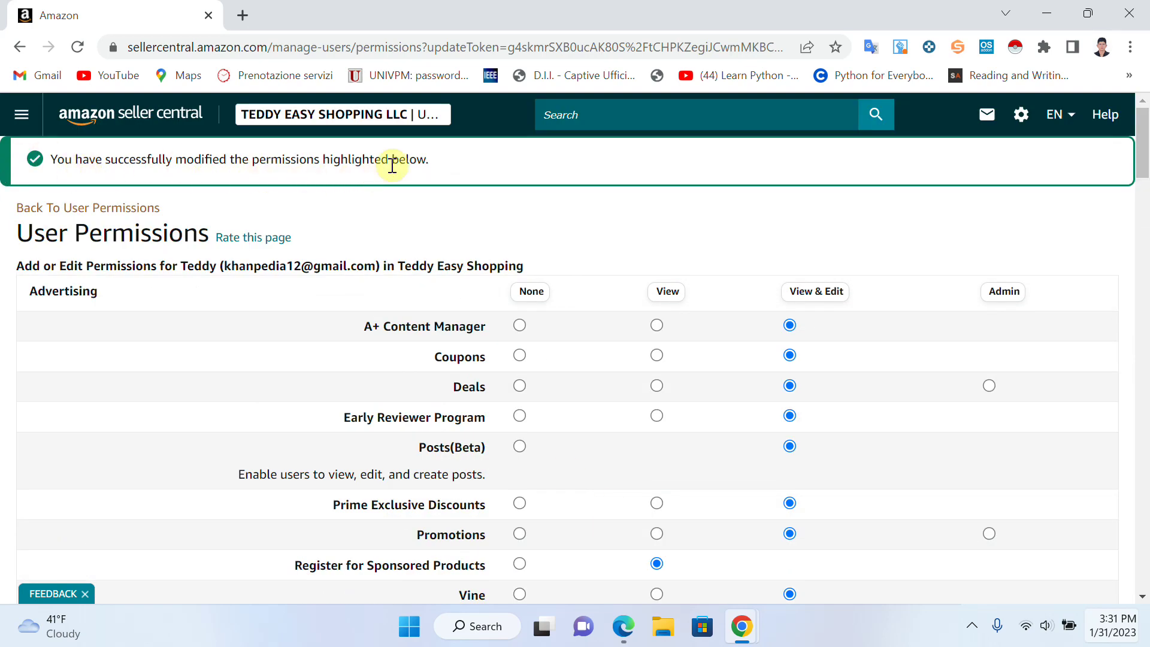
# Reload the other Seller Central window, try Inventory > Manage All Inventory, then switch to YouTube
pyautogui.click(632, 633)
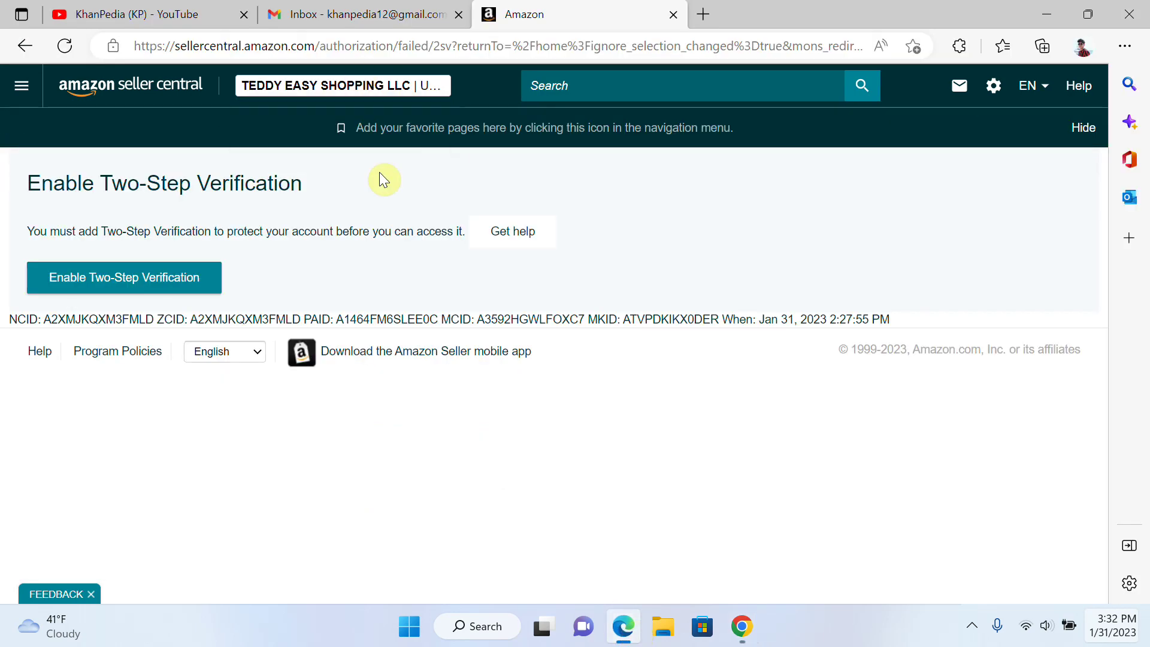
pyautogui.click(213, 78)
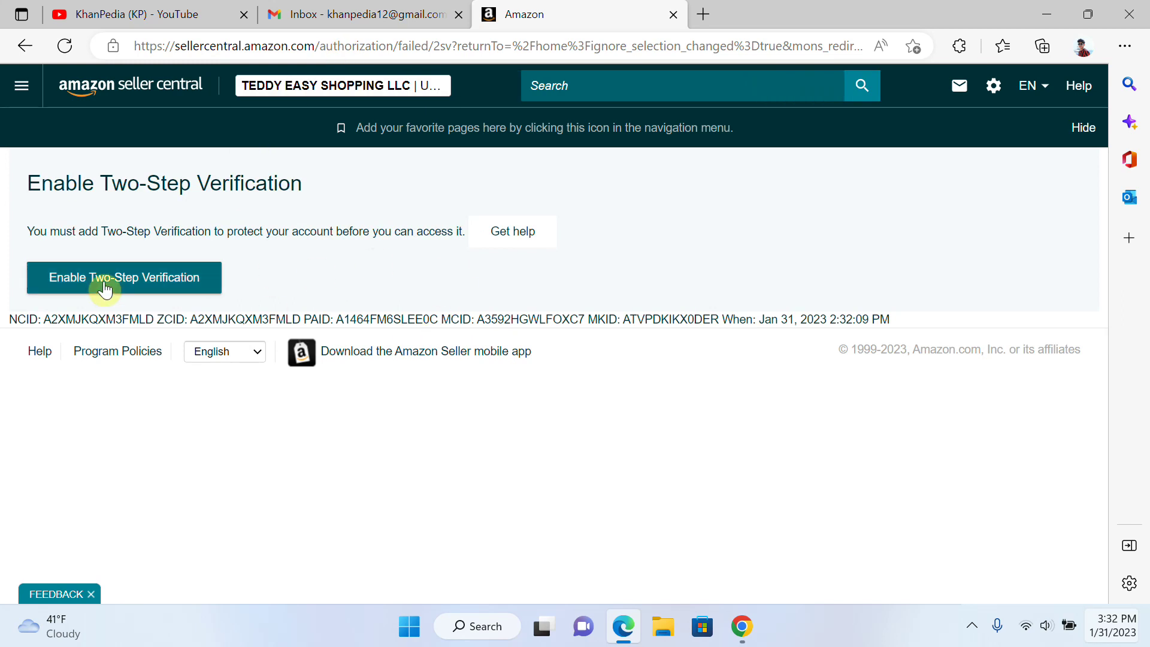
pyautogui.click(22, 90)
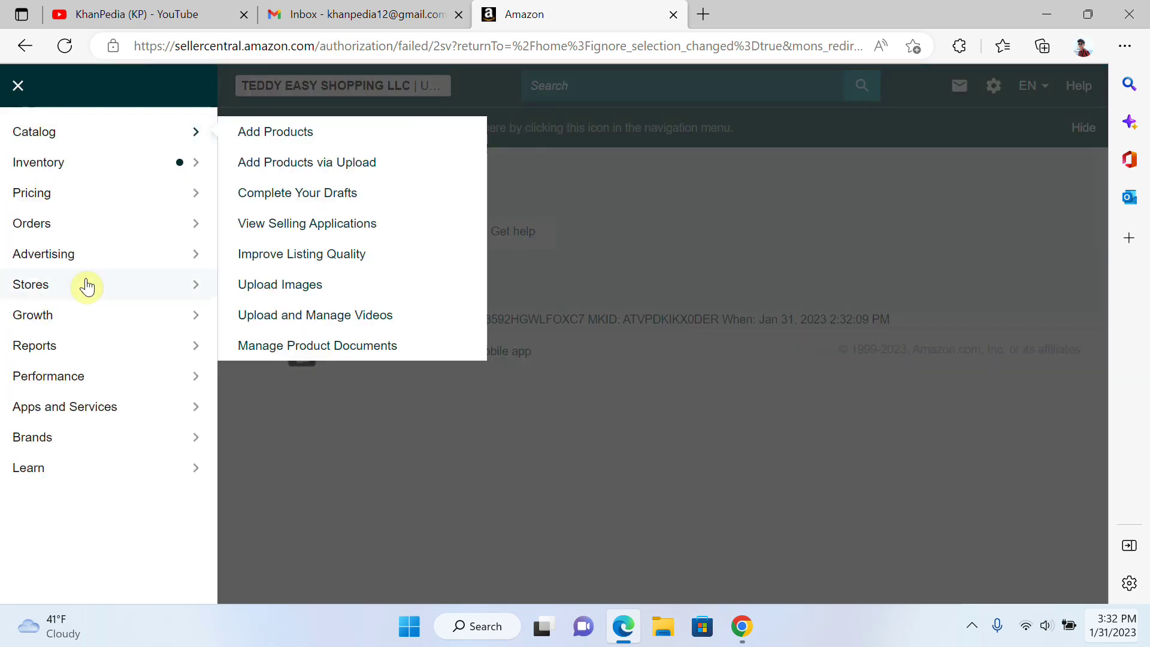
pyautogui.moveTo(184, 164)
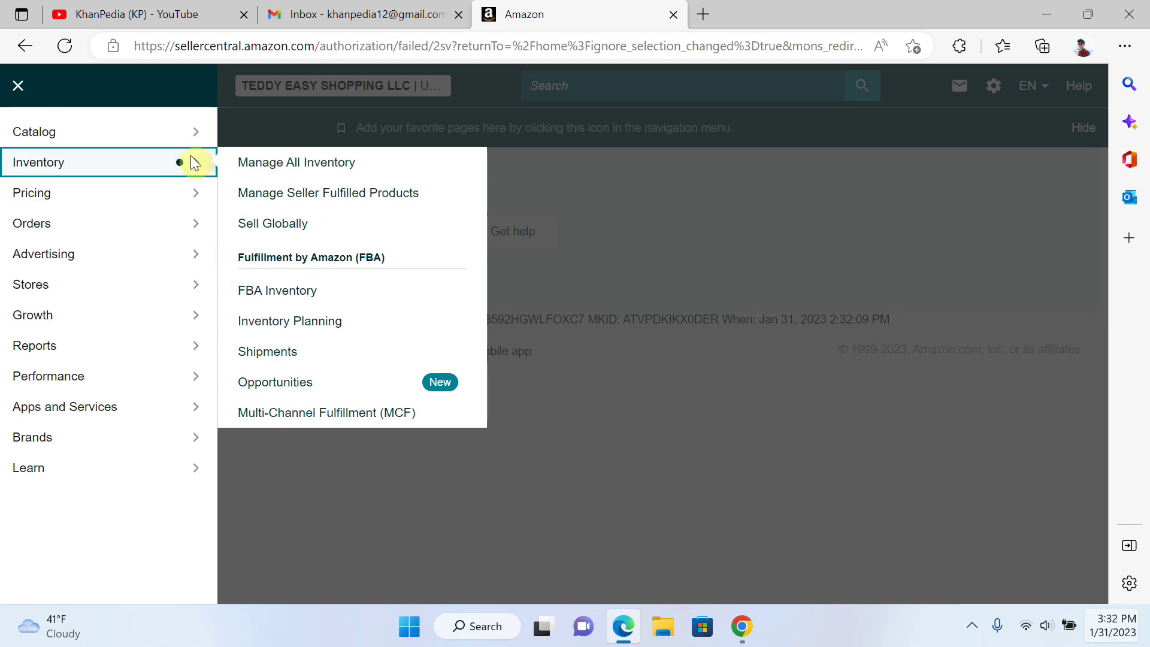
pyautogui.moveTo(165, 194)
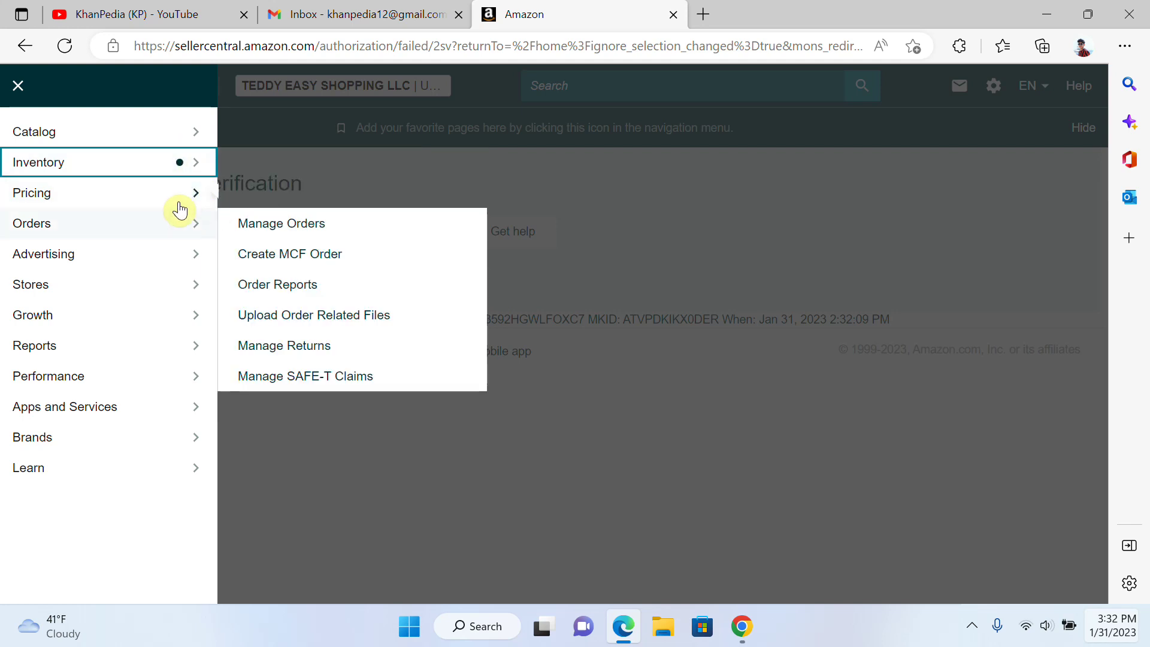
pyautogui.moveTo(149, 164)
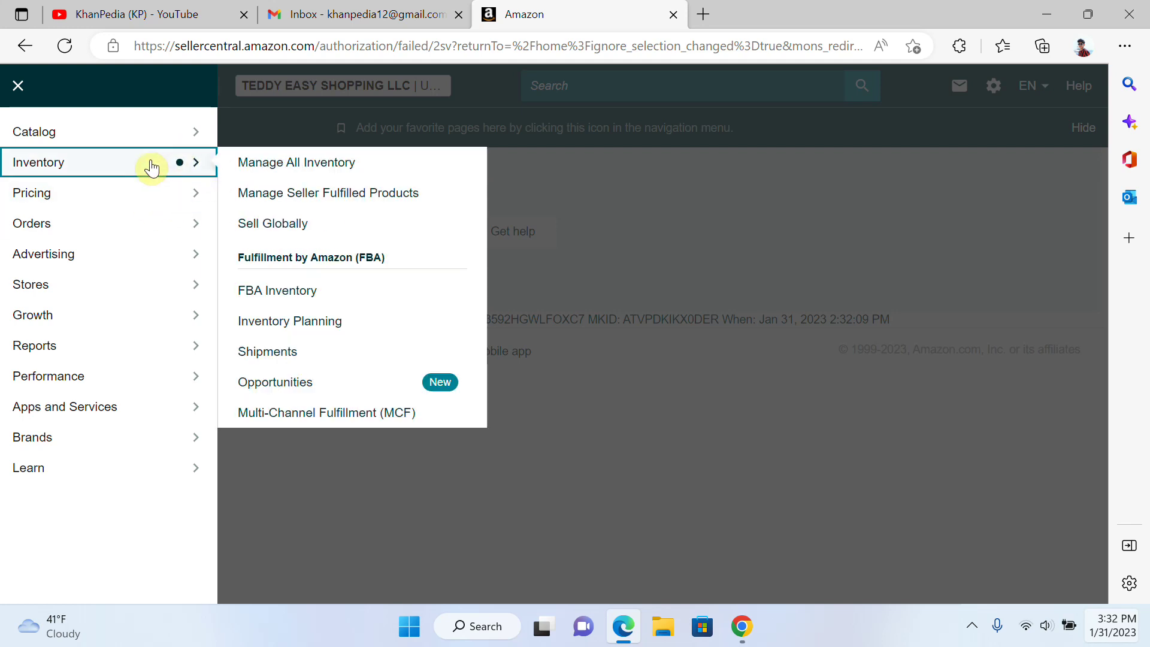
pyautogui.click(277, 166)
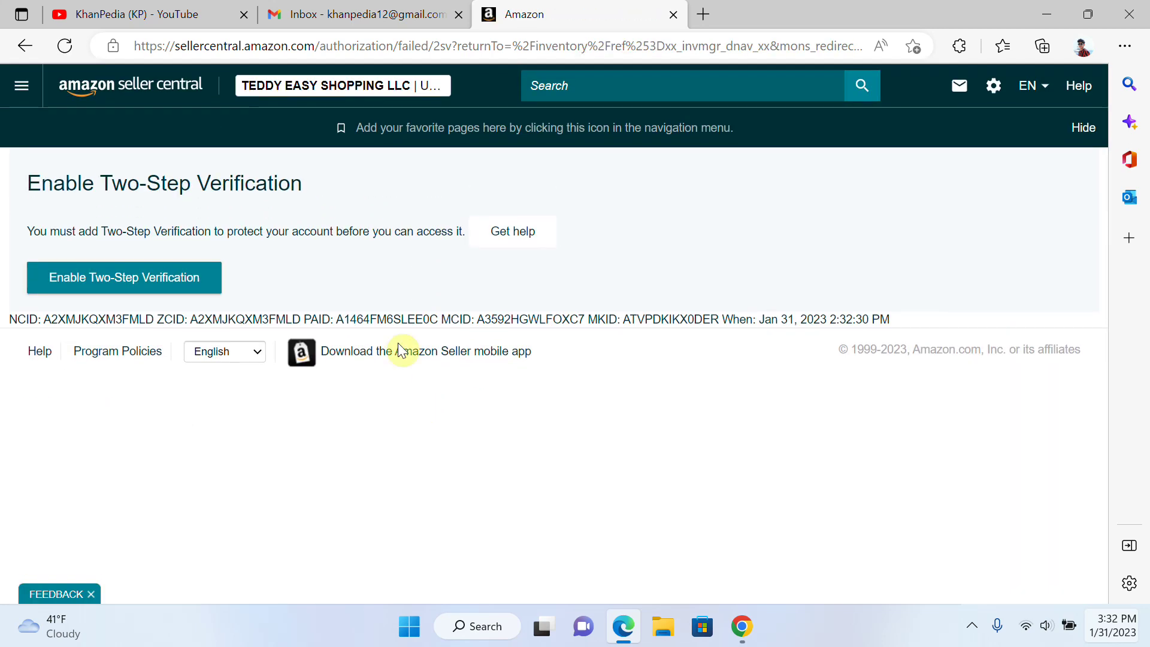
pyautogui.click(24, 92)
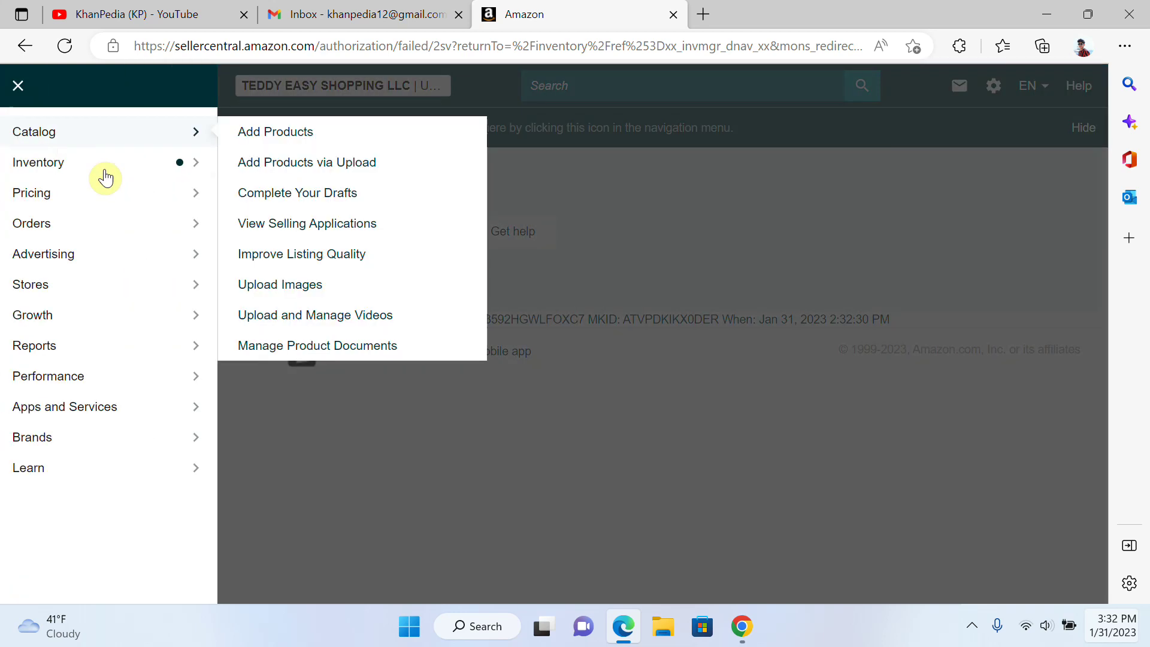
pyautogui.click(128, 13)
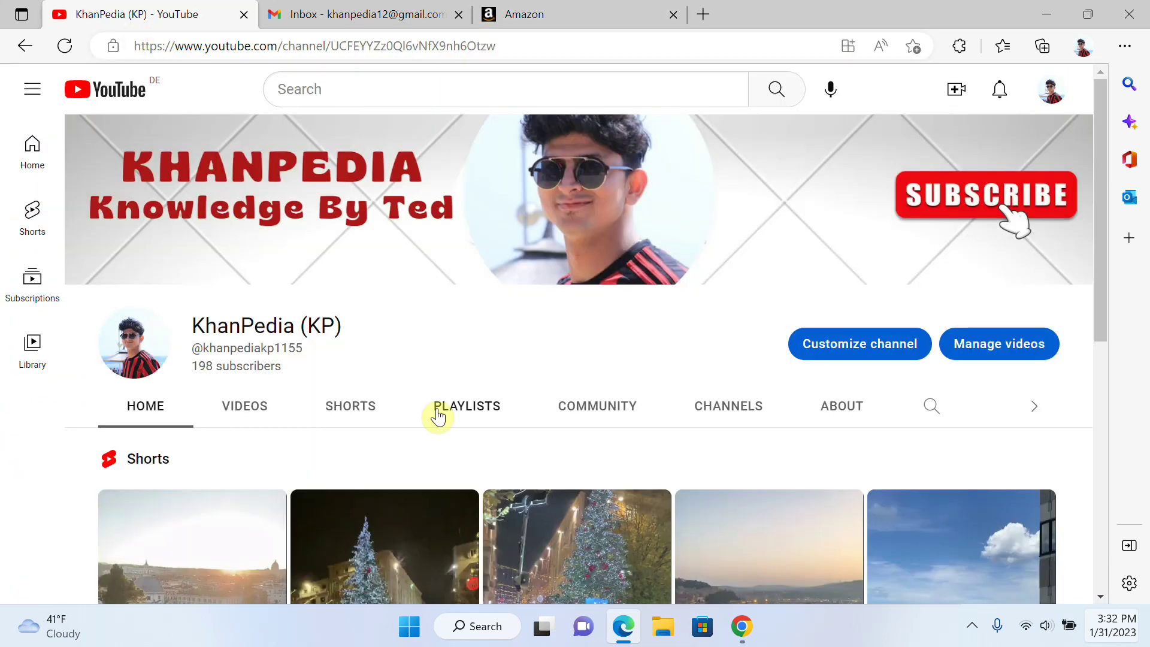